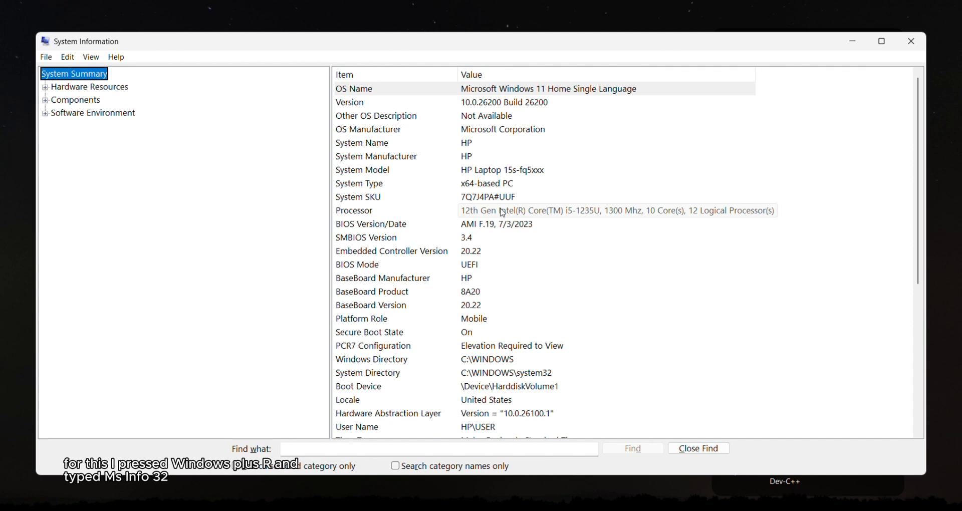
- Review the computer's processor, memory and hypervisor entries in the system summary and close System Information
scroll(463, 283, "down", 4)
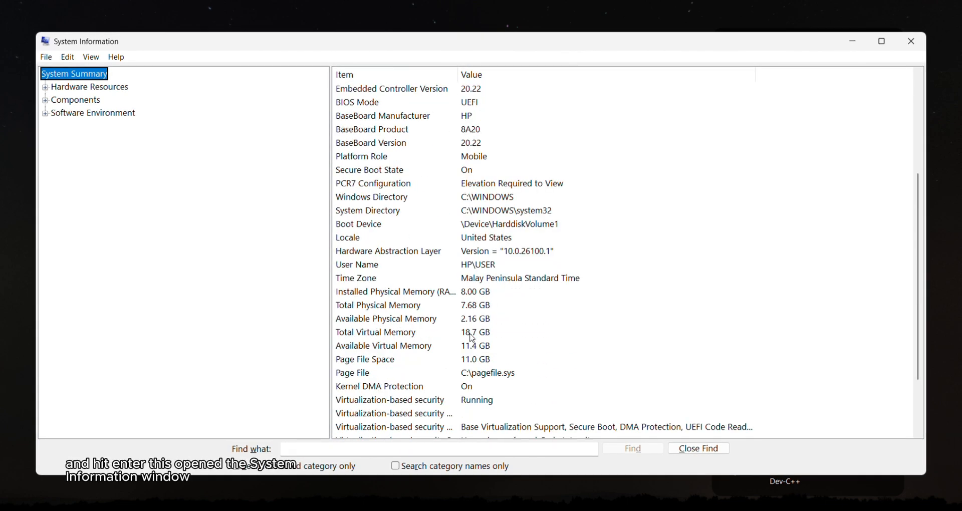
scroll(472, 338, "down", 2)
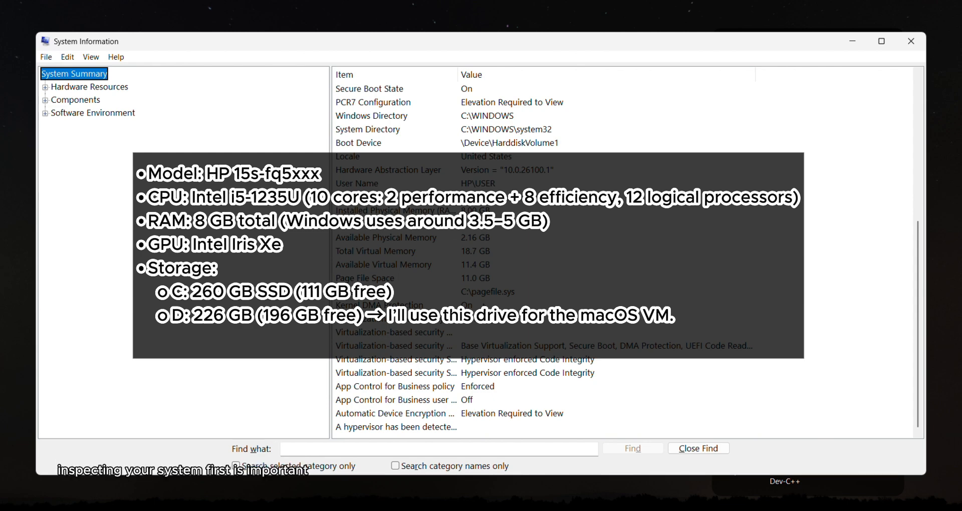
left_click(416, 431)
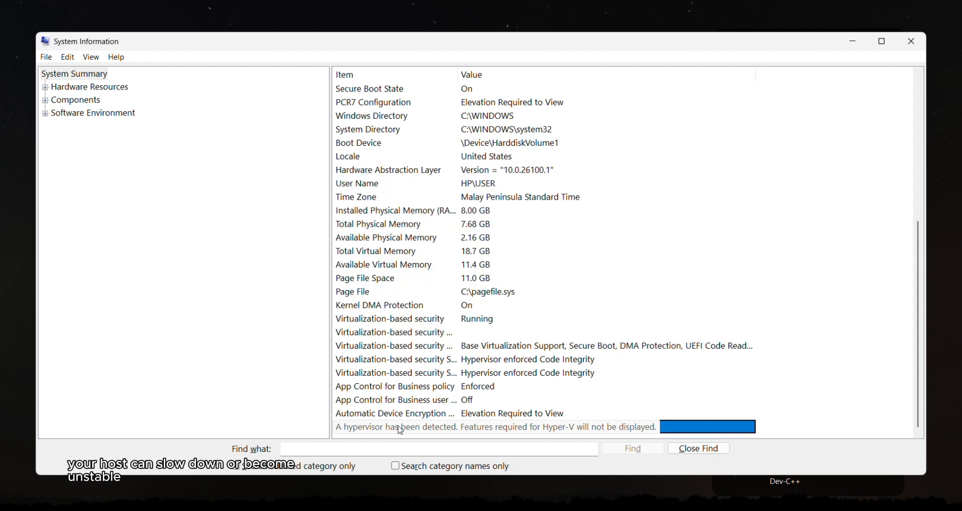
left_click(920, 38)
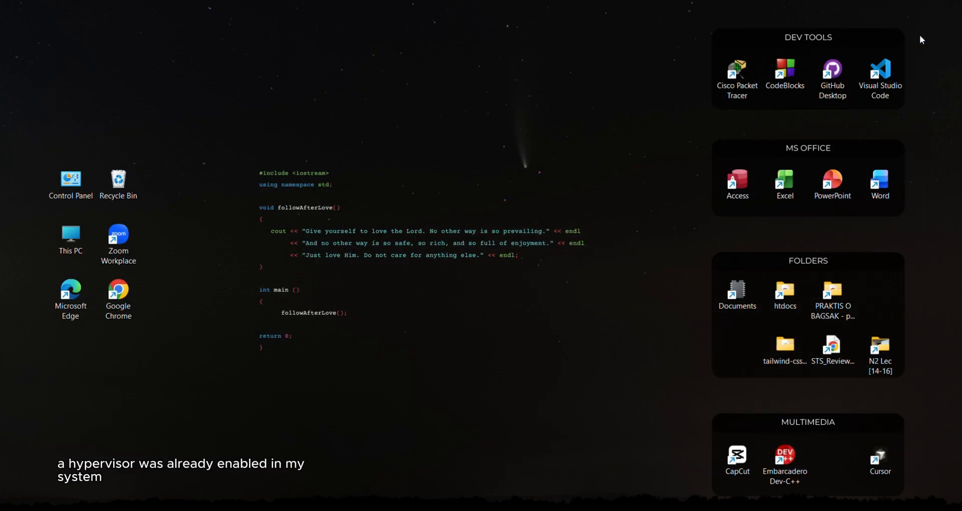
- Open Command Prompt as administrator
key("super")
type("cmd")
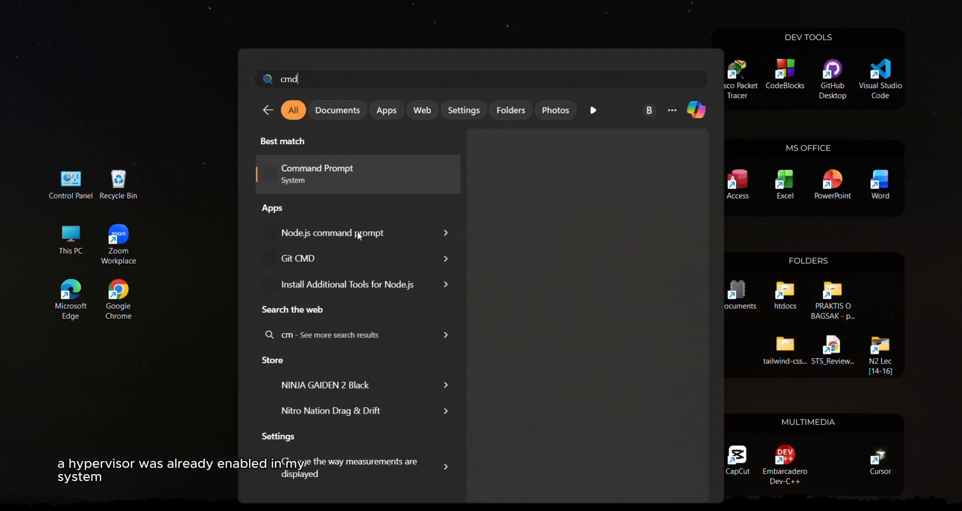
key("Tab")
key("Down")
key("Return")
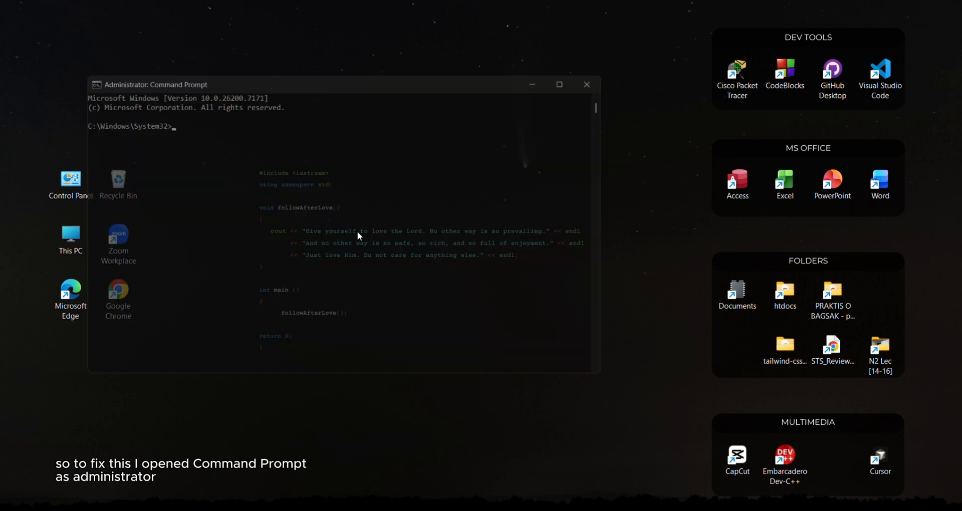
- Disable the Windows hypervisor with bcdedit /set hypervisorlaunchtype off and close Command Prompt
type("bcdedit /set hypervisor launchtype off")
key("Return")
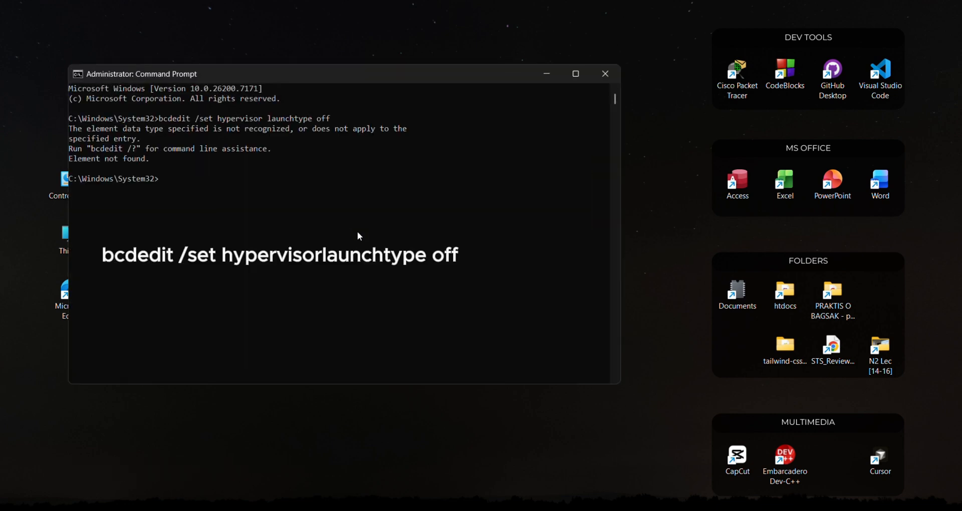
type("bcdedit ")
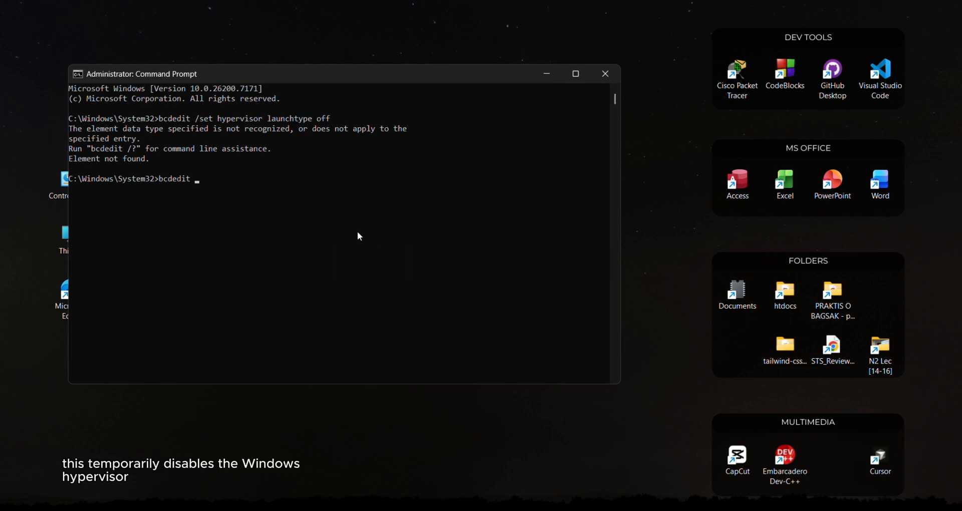
type("/set hypervisorlaunchtype off")
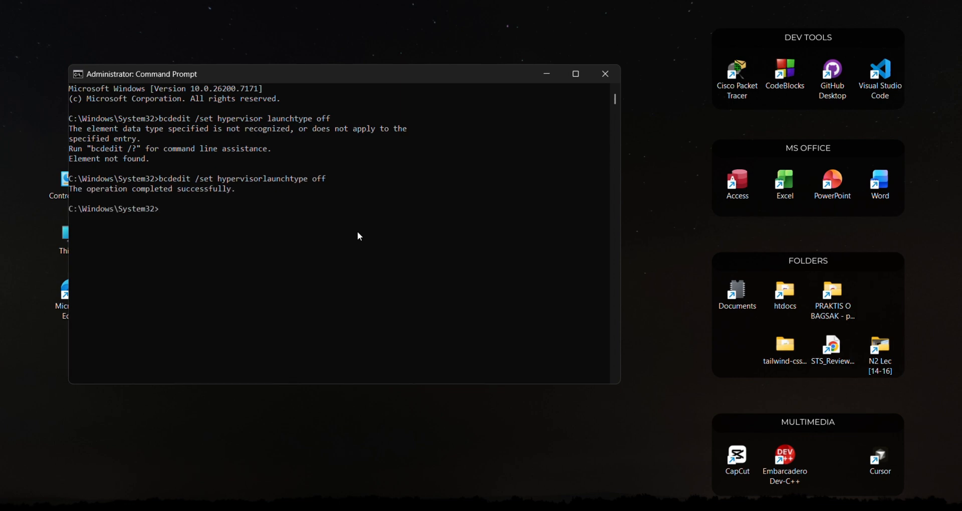
left_click_drag(267, 196, 65, 193)
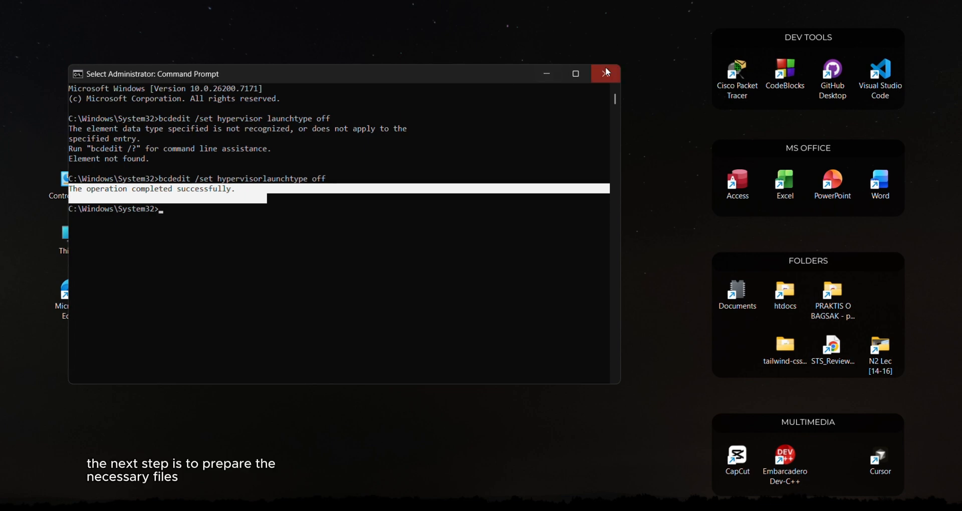
left_click(618, 68)
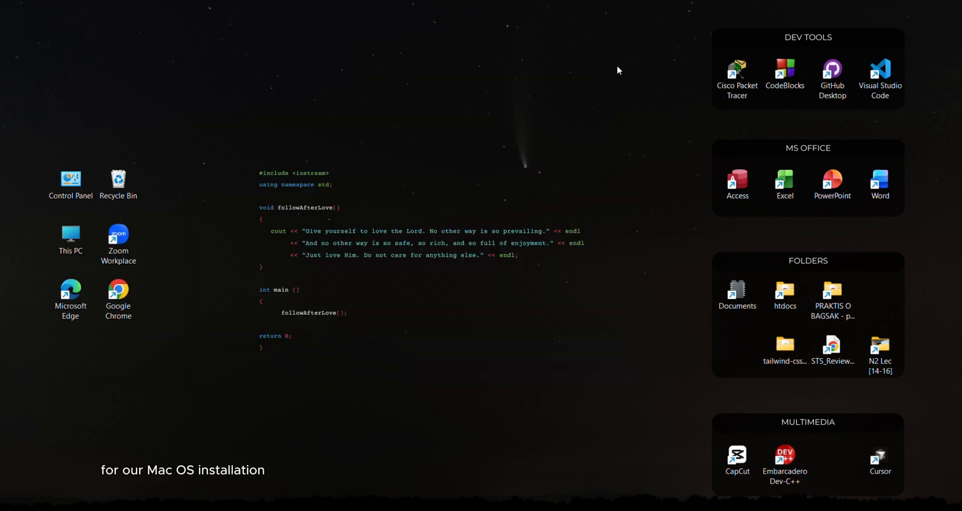
- Open Google Chrome and search for "download vmware workstation pro"
double_click(119, 295)
type("download v")
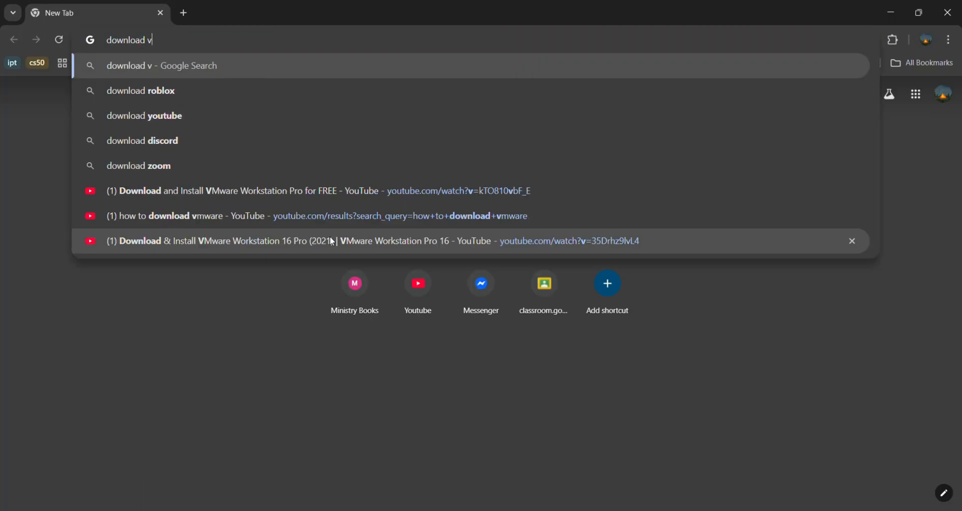
type("mware workstation pro")
key("Return")
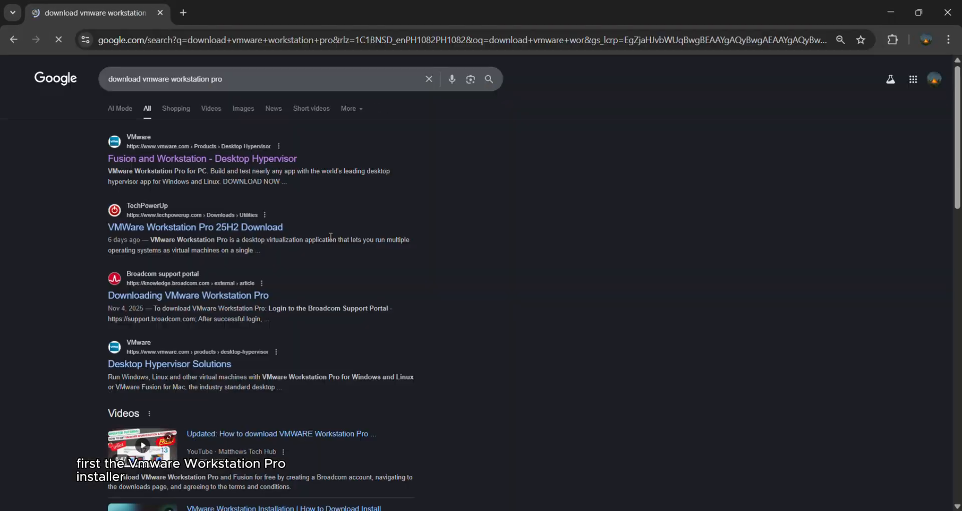
- Go from VMware's Desktop Hypervisor page to the Broadcom portal and download VMware Workstation Pro 17.6.3 for Windows
left_click(248, 159)
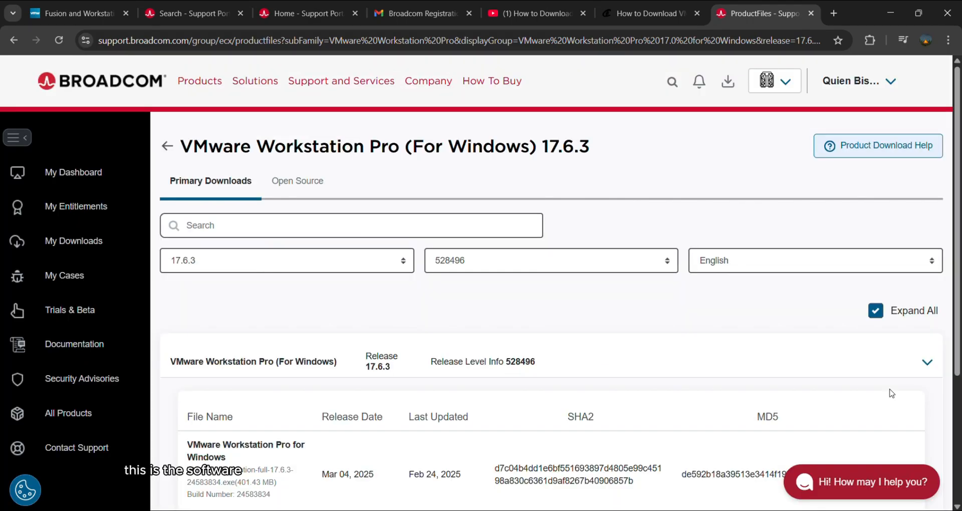
scroll(829, 392, "down", 3)
left_click(885, 349)
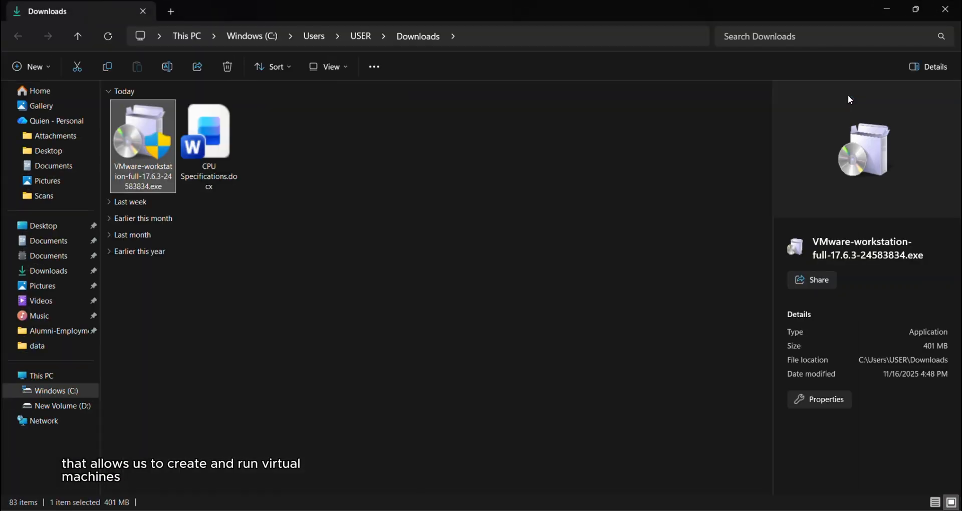
- Launch the downloaded VMware Workstation installer and have it install Windows Hypervisor Platform (WHP) automatically
double_click(145, 151)
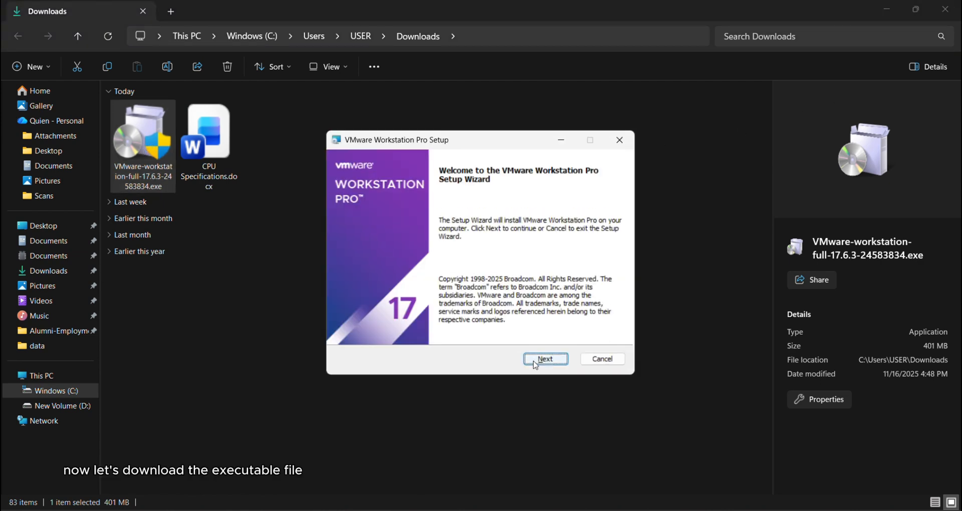
left_click(543, 355)
left_click(374, 330)
left_click(545, 359)
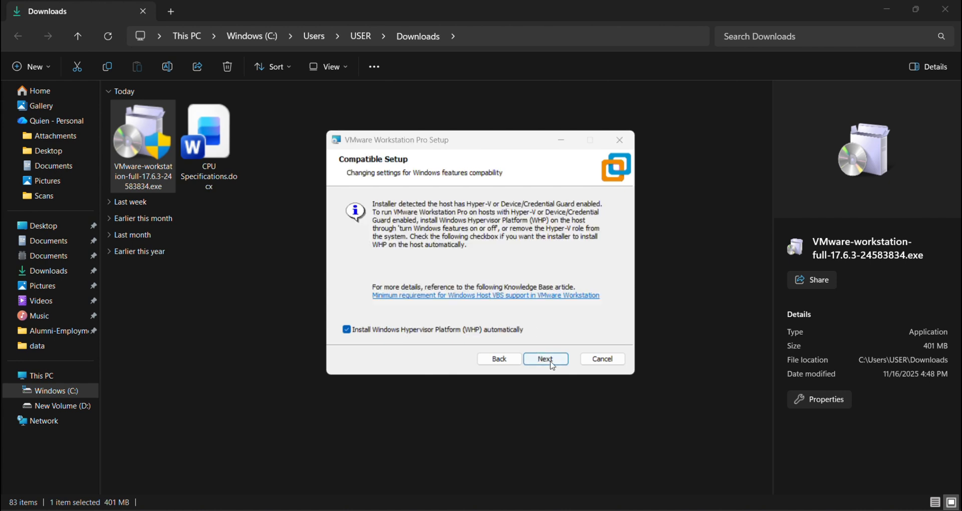
left_click(550, 360)
- Proceed through the remaining setup pages, keep the Desktop and Start Menu Programs Folder shortcuts, and install VMware Workstation Pro
left_click(550, 360)
scroll(551, 292, "down", 3)
left_click(548, 358)
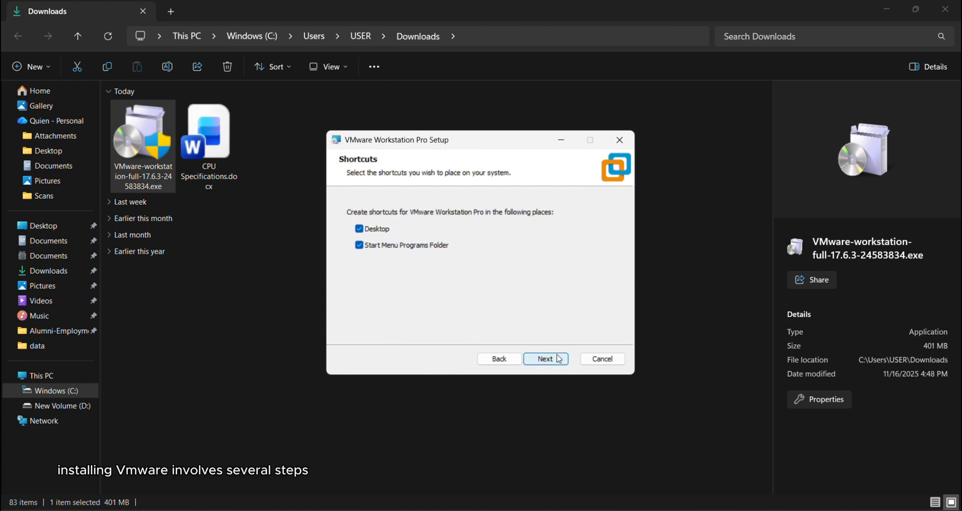
left_click(554, 359)
left_click(555, 358)
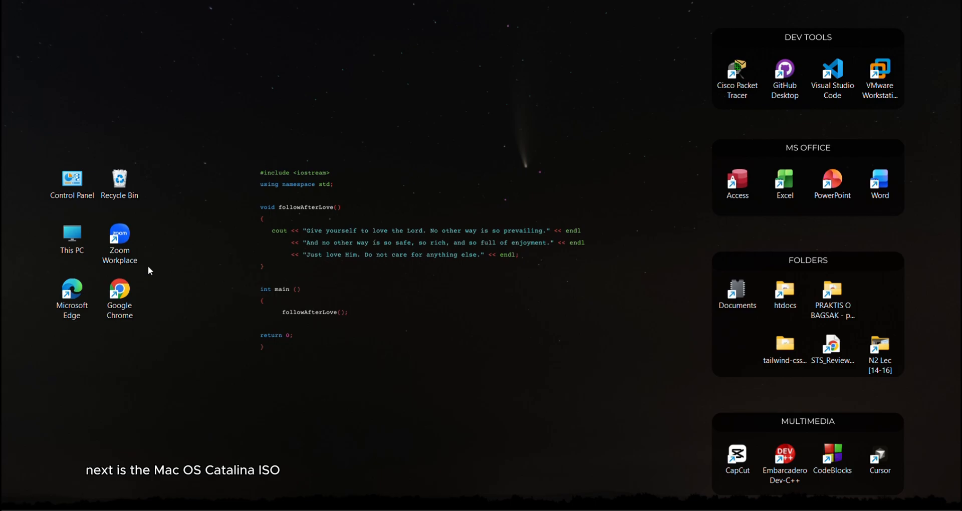
- In Google Chrome, search for "macos catalina iso" and open the Internet Archive page for Mac OS Catalina 10.15.5(ISO)
double_click(125, 290)
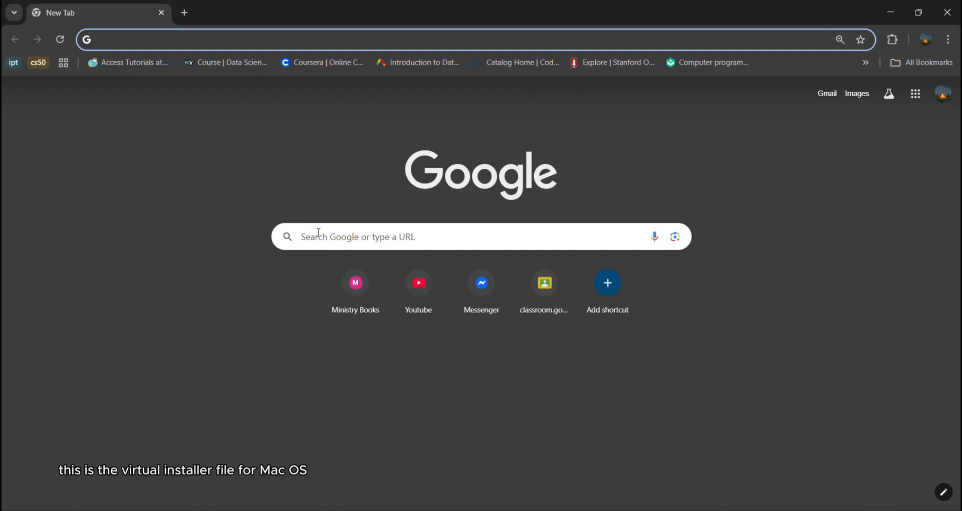
left_click(319, 235)
type("mac")
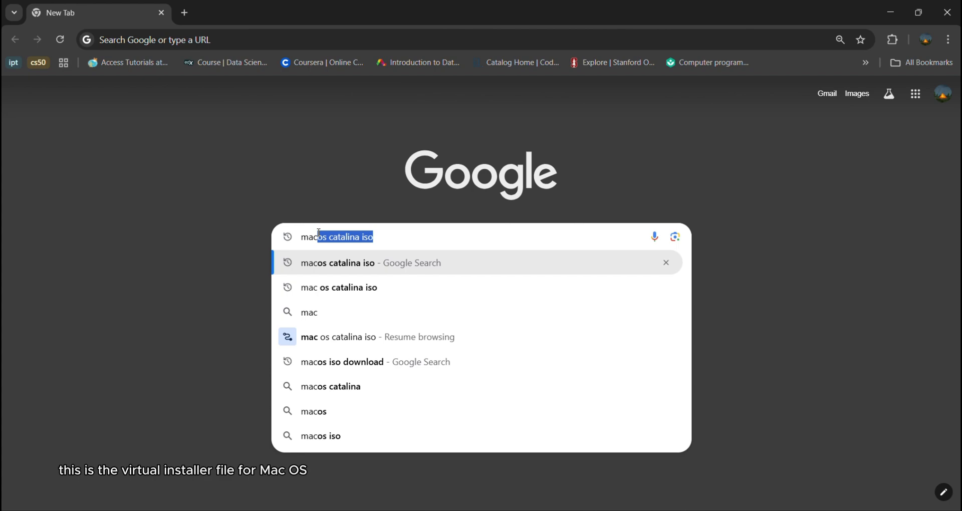
key("Return")
left_click(195, 152)
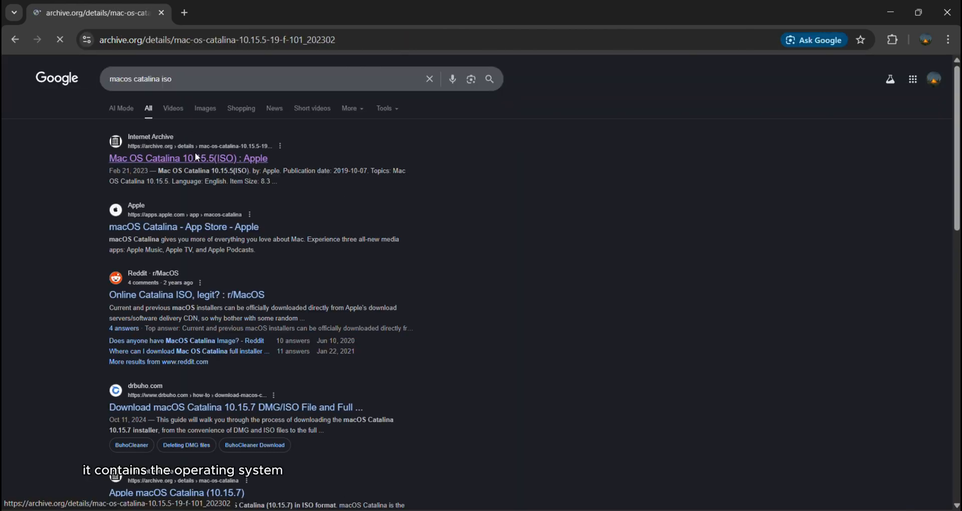
- Download the ISO image of Mac OS Catalina 10.15.5 from the Internet Archive page
scroll(232, 186, "down", 5)
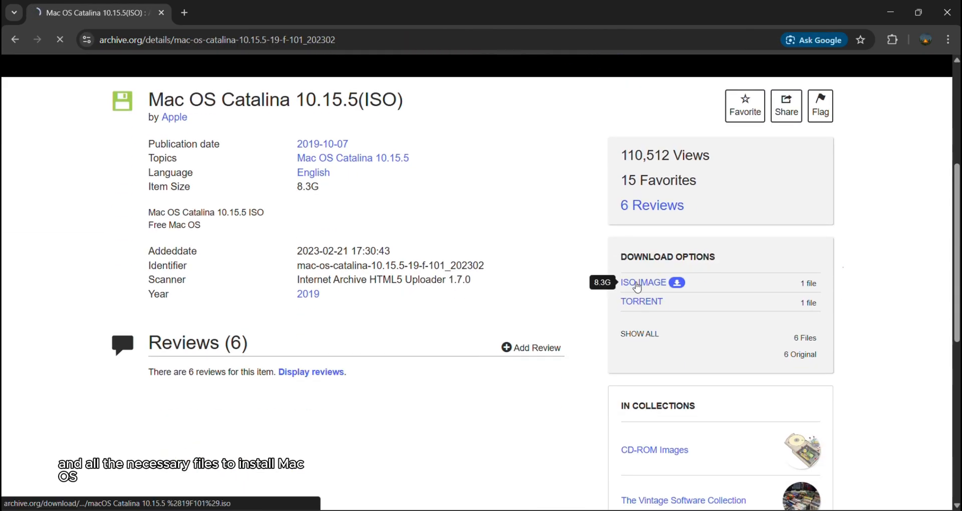
left_click(675, 283)
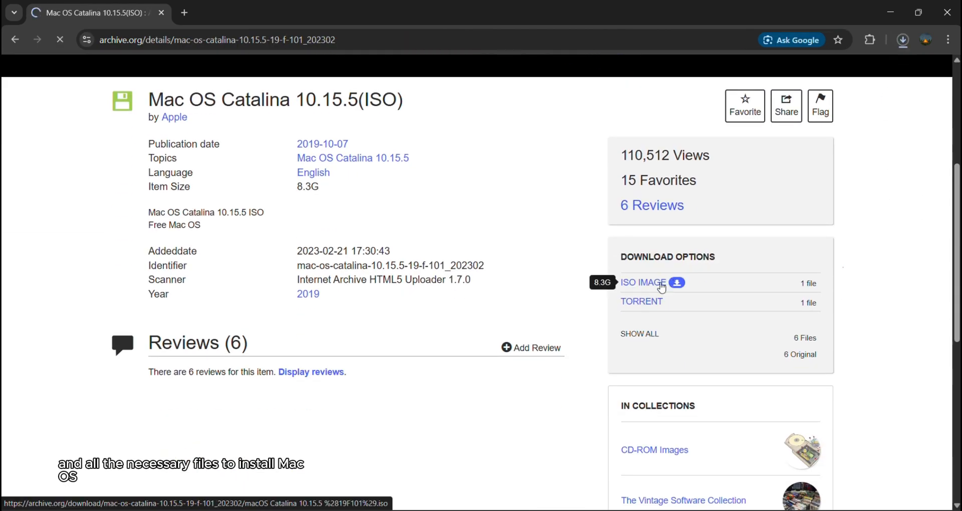
left_click(911, 46)
left_click(895, 209)
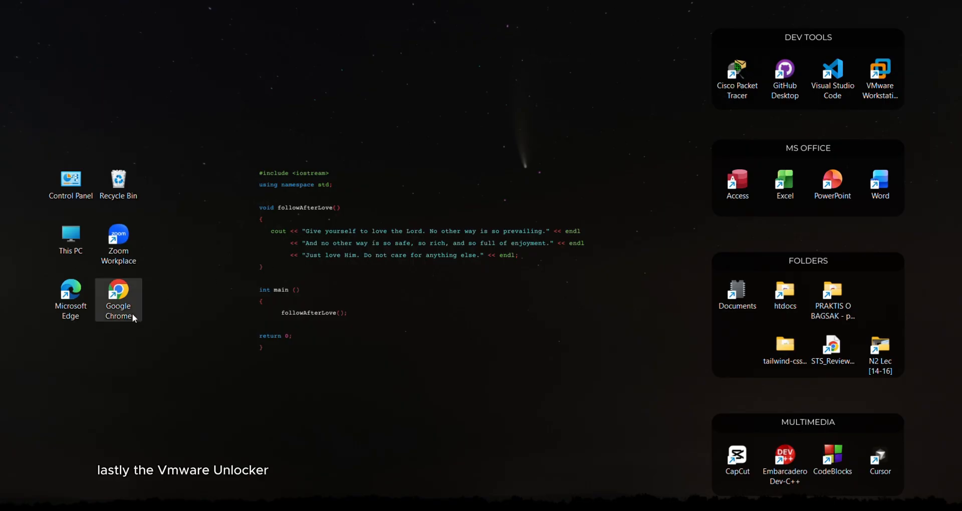
- Open Google Chrome and go to the auto-unlocker repository on GitHub
double_click(127, 316)
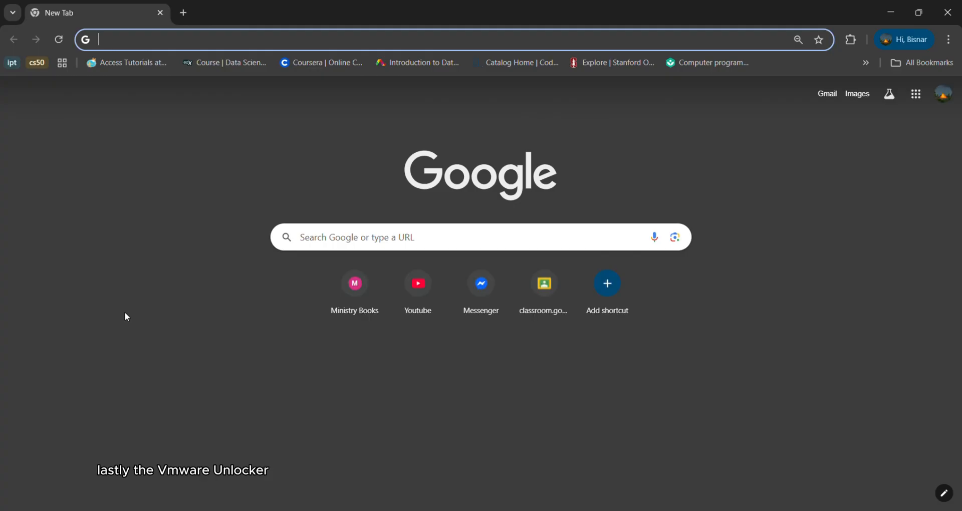
left_click(326, 241)
type("au")
key("Return")
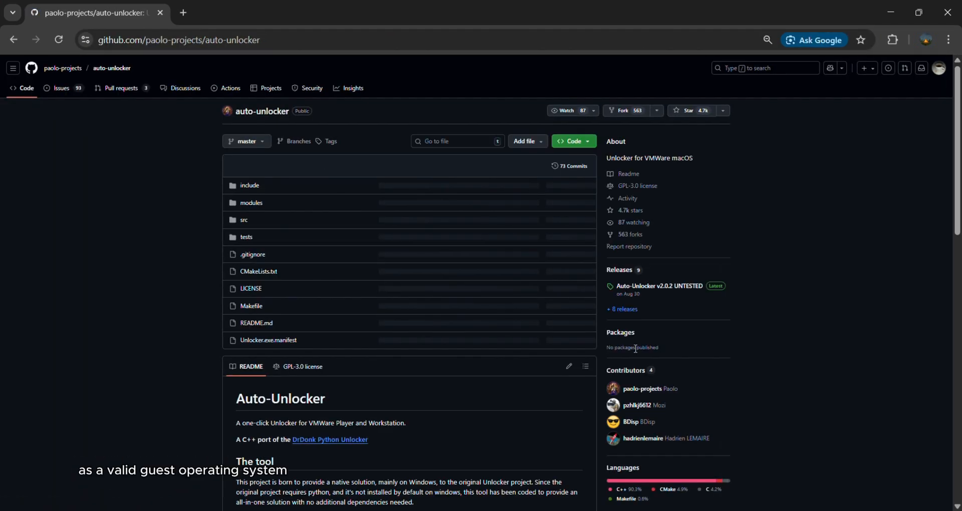
- Download Unlocker-x64.zip from the Auto-Unlocker v1.1.3 release and close the browser
left_click(622, 283)
scroll(601, 297, "down", 15)
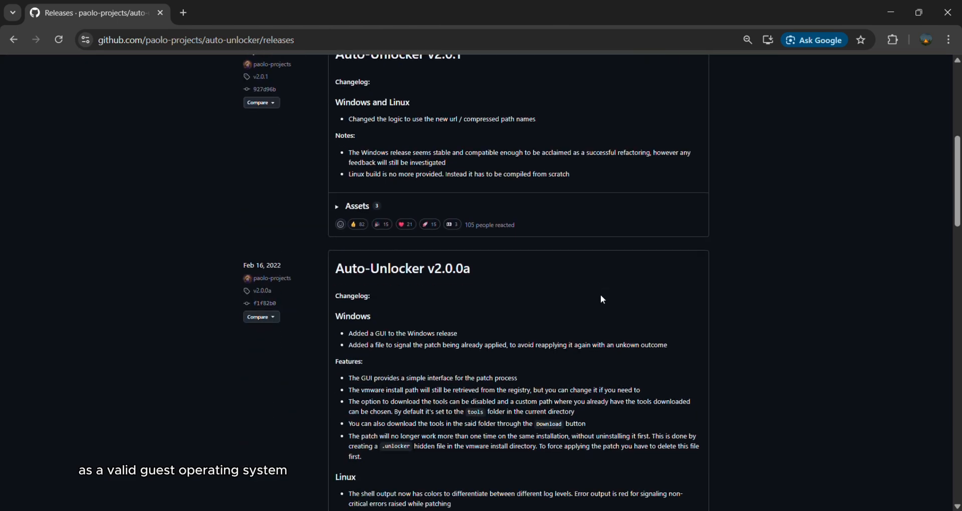
scroll(601, 297, "down", 7)
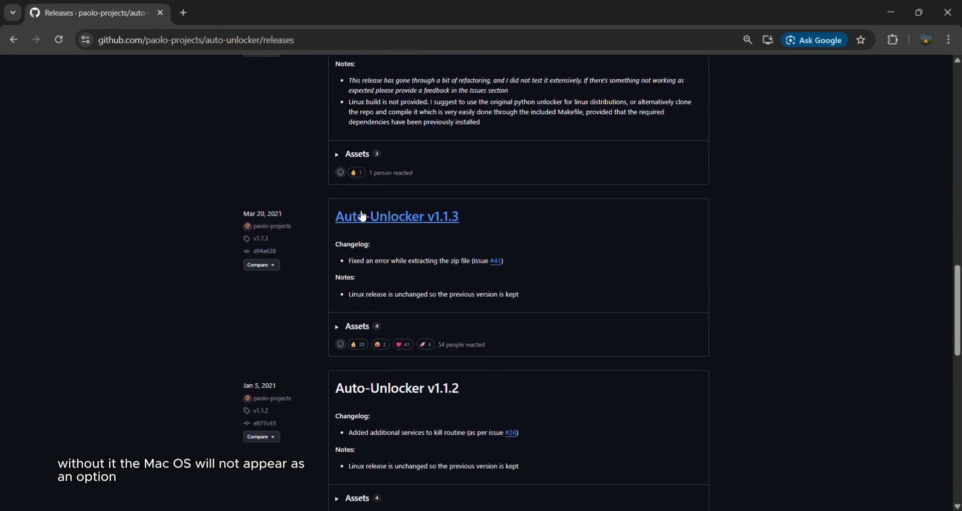
left_click(361, 216)
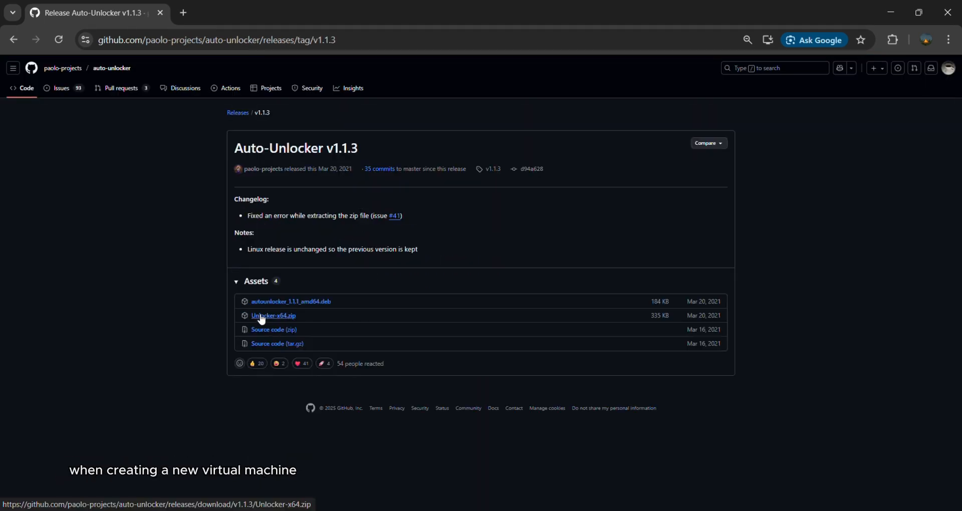
left_click(261, 317)
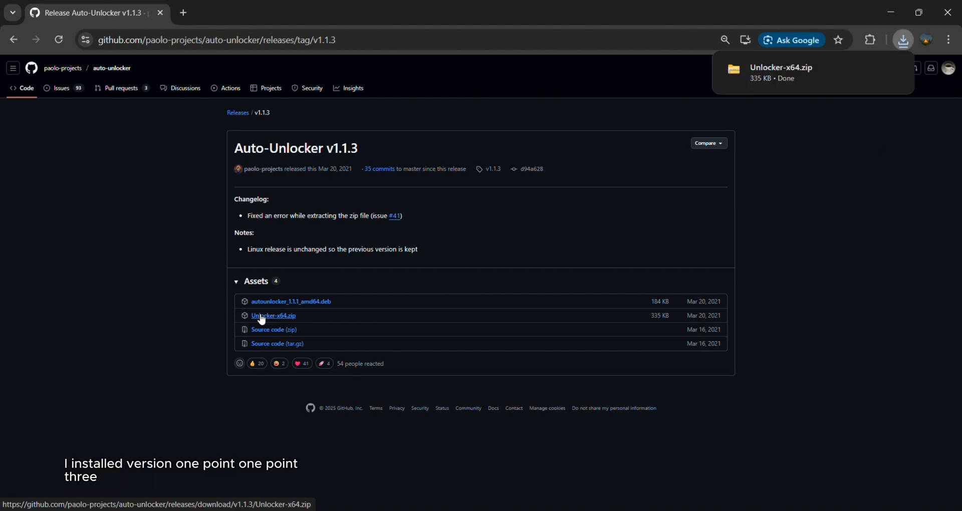
left_click(948, 13)
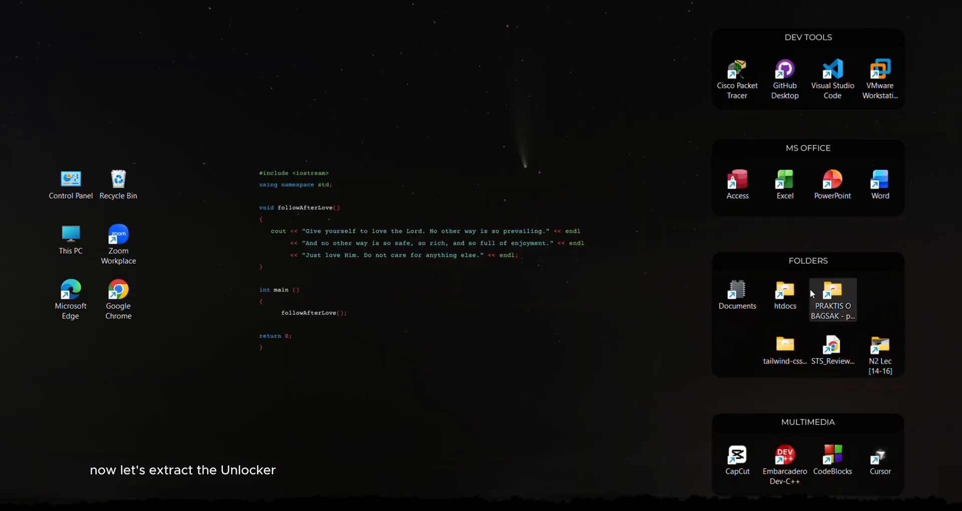
- Open the Downloads folder and extract all contents of Unlocker-x64.zip into an Unlocker-x64 folder there
double_click(725, 293)
left_click(45, 271)
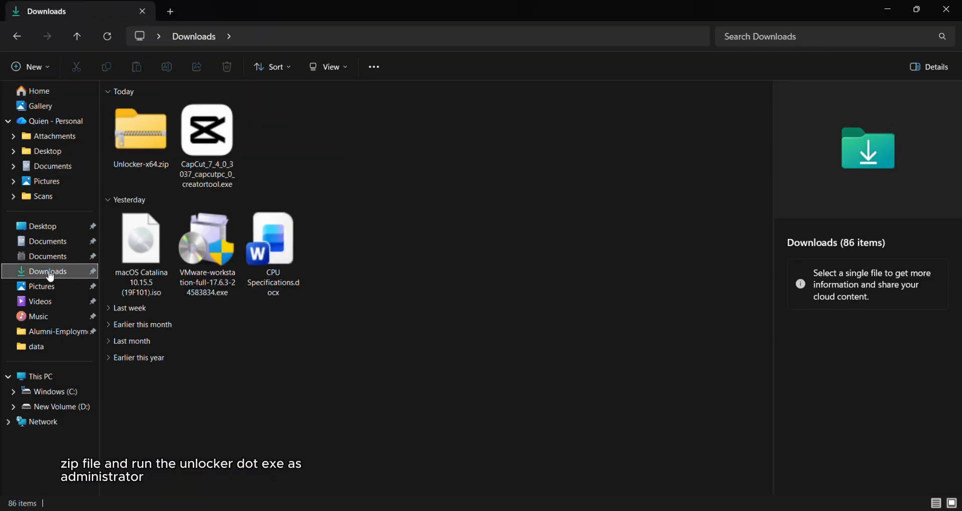
left_click(129, 159)
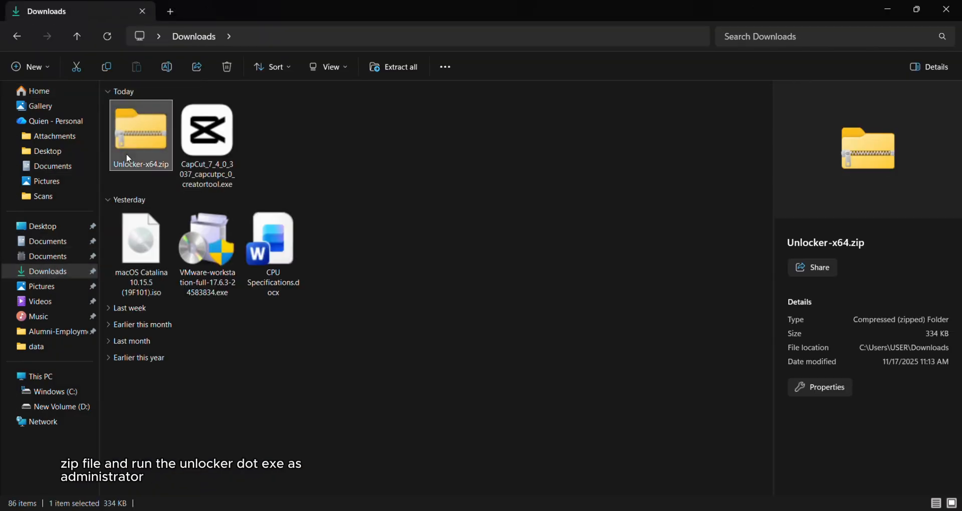
right_click(128, 159)
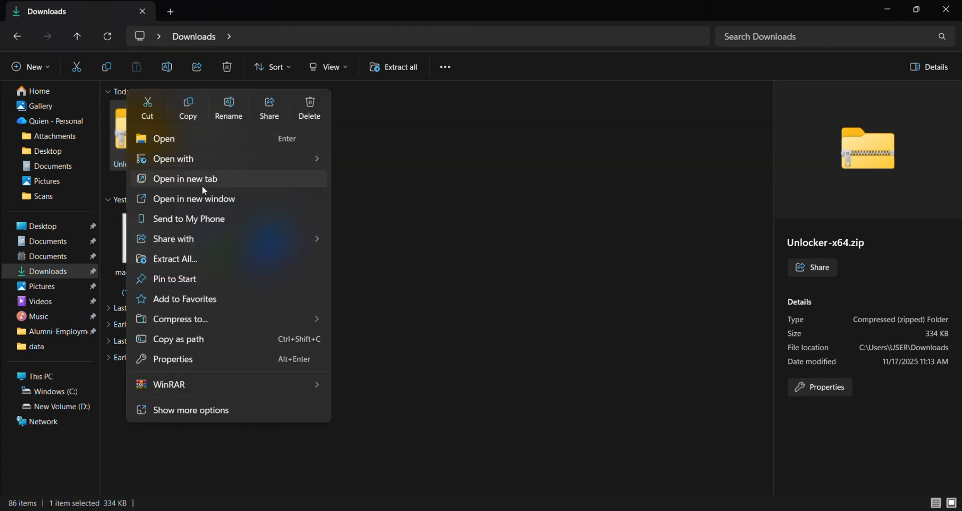
left_click(204, 261)
key("Return")
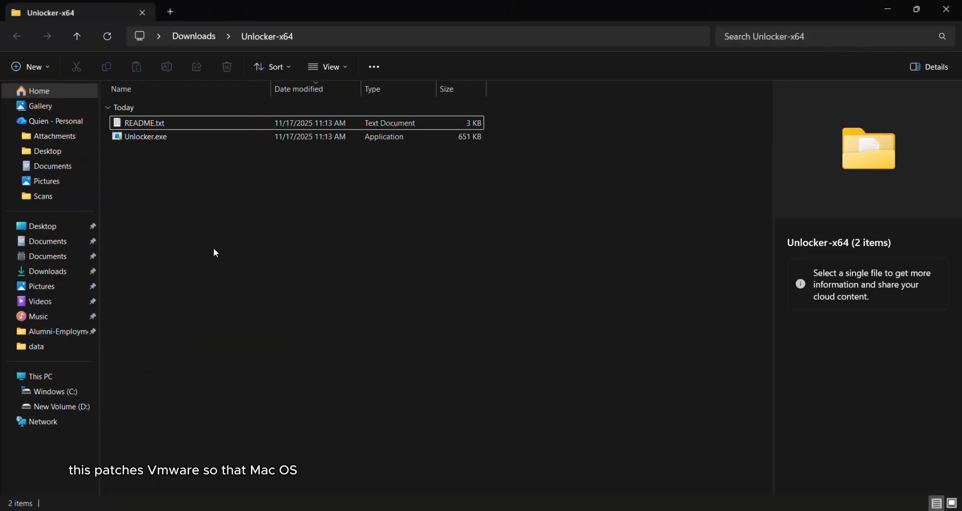
- Run Unlocker.exe from the extracted folder as administrator and quit its console once the patch is complete
left_click(264, 140)
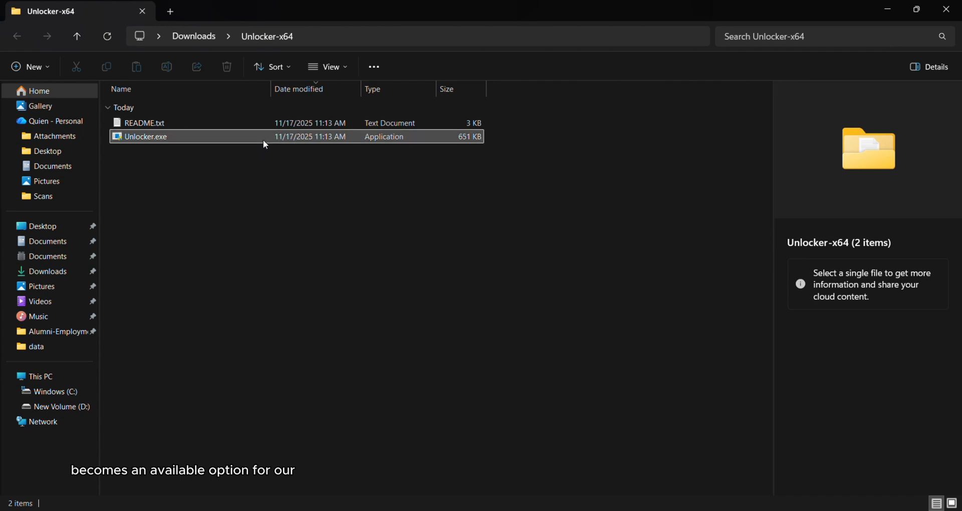
right_click(265, 144)
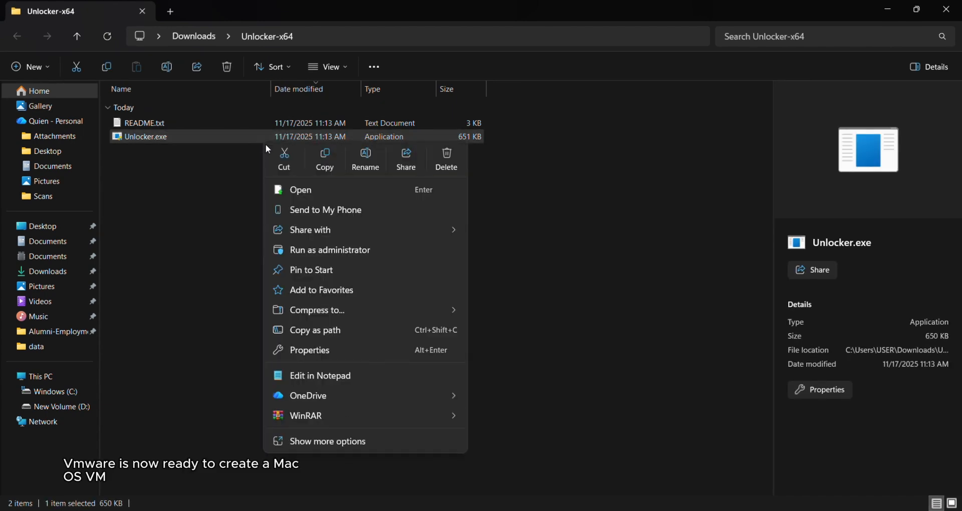
left_click(349, 258)
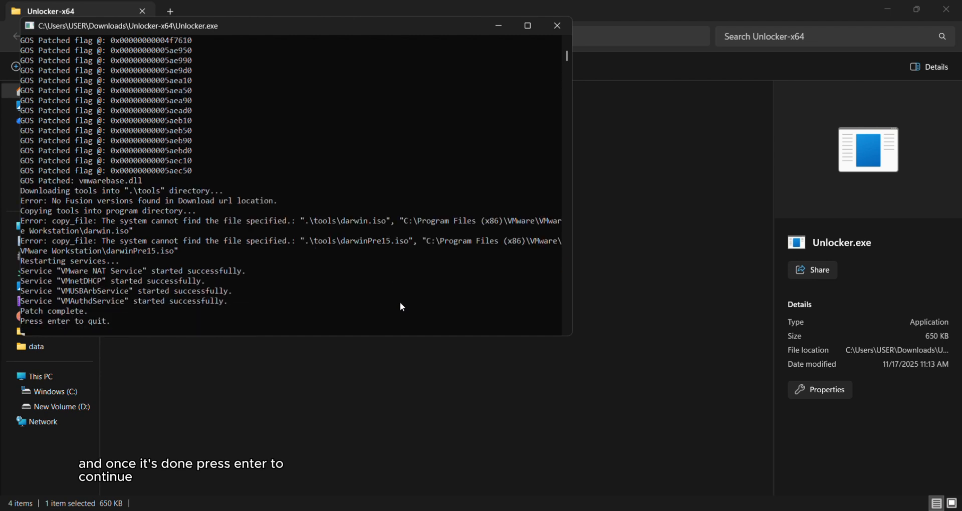
key("Return")
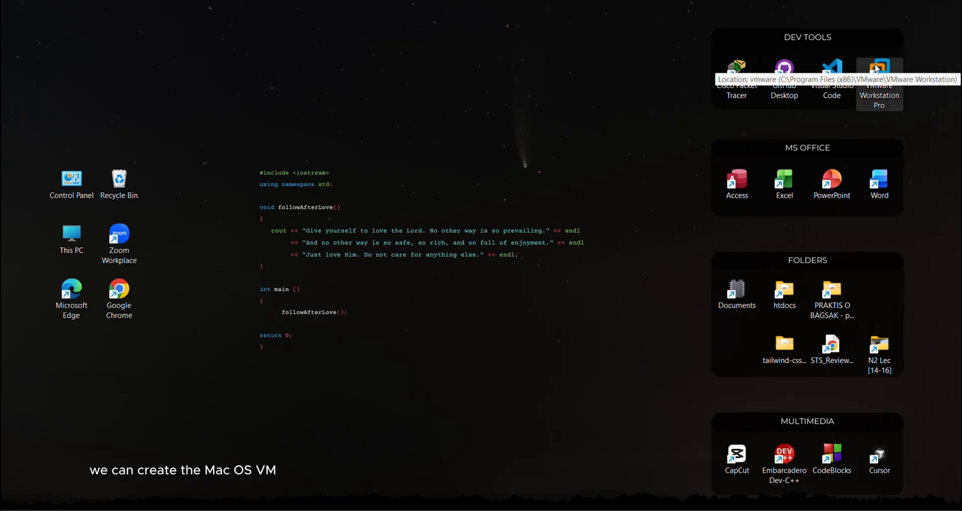
- Open VMware Workstation Pro and start creating a new virtual machine with the Custom (advanced) configuration and default hardware compatibility
double_click(876, 69)
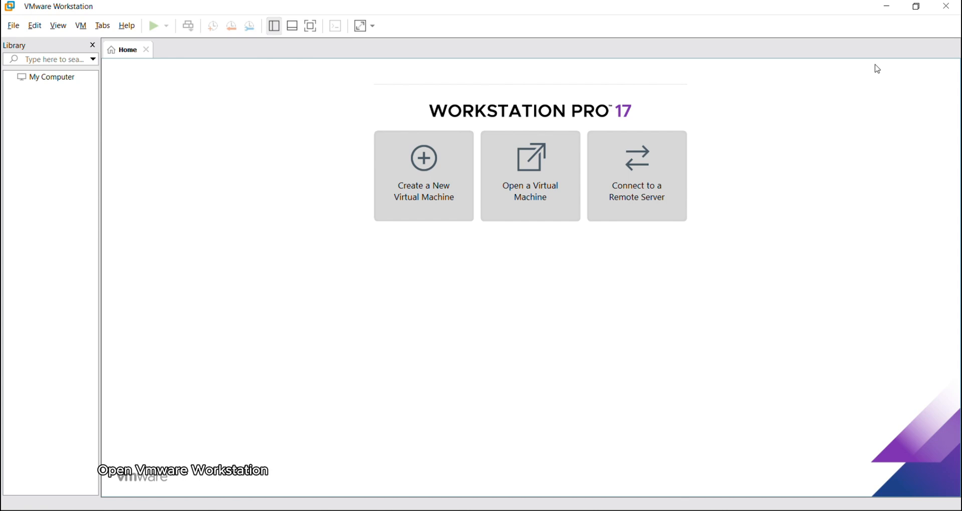
left_click(421, 173)
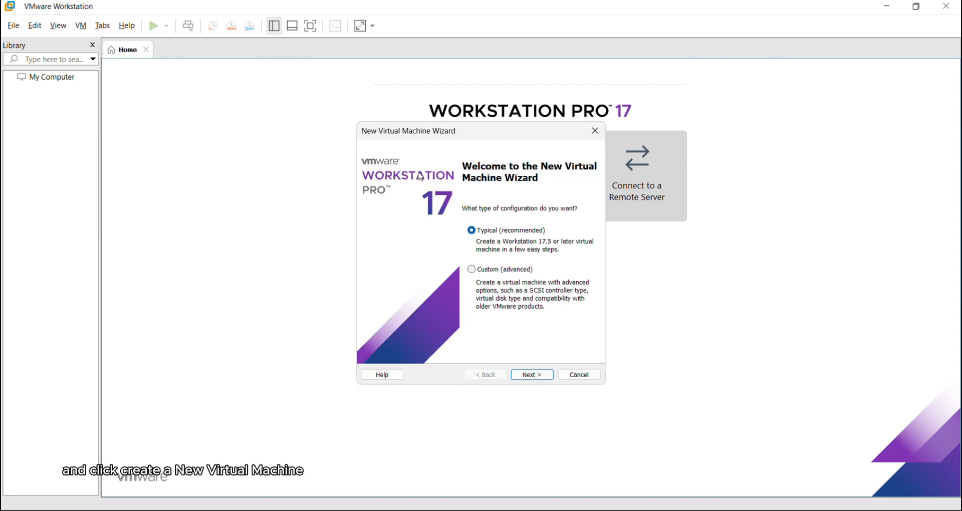
left_click(482, 271)
left_click(532, 376)
left_click(531, 378)
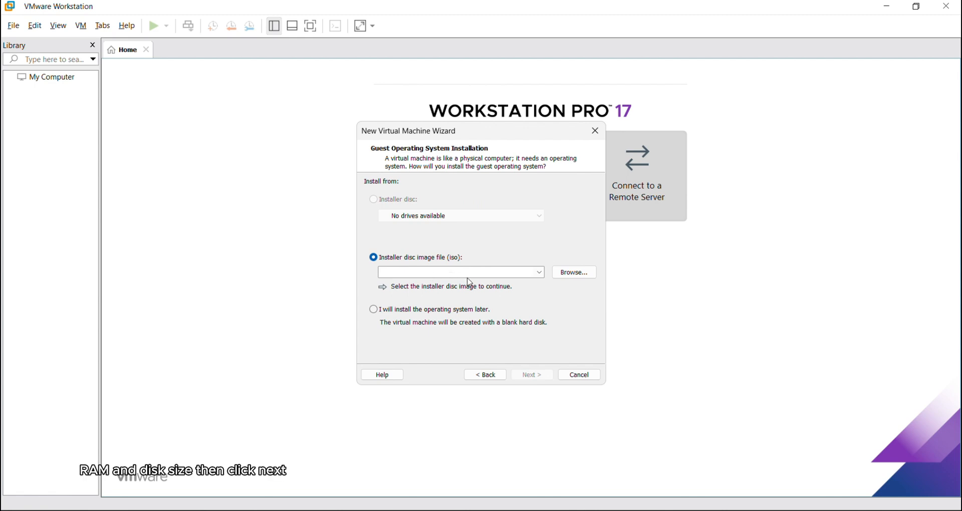
- Use macOS Catalina 10.15.5 (19F101).iso from Downloads as the installer image and choose Apple macOS, version macOS 10.15, as guest system
left_click(575, 274)
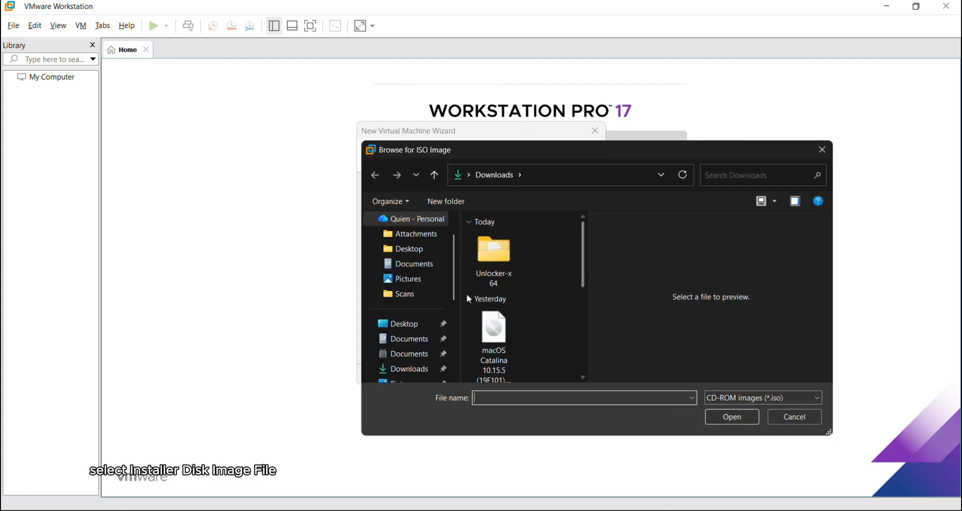
left_click(489, 327)
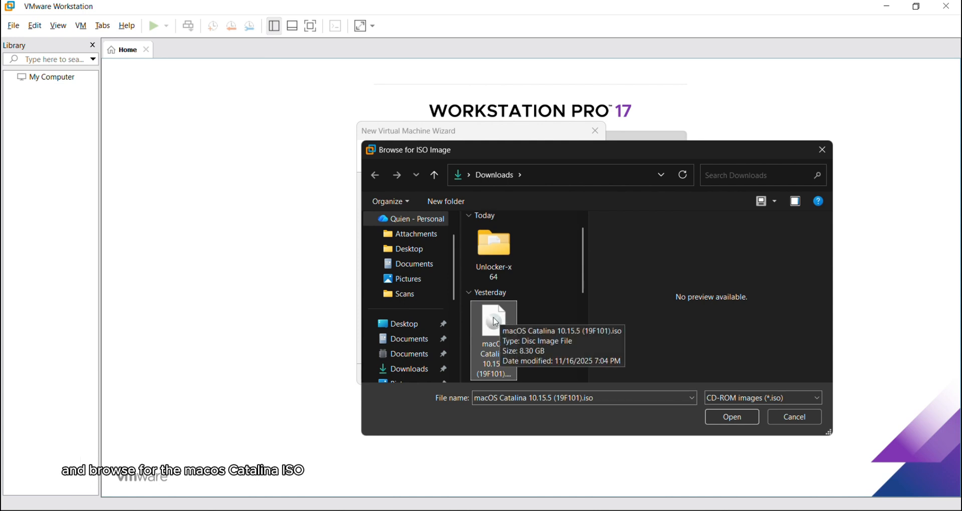
left_click(721, 420)
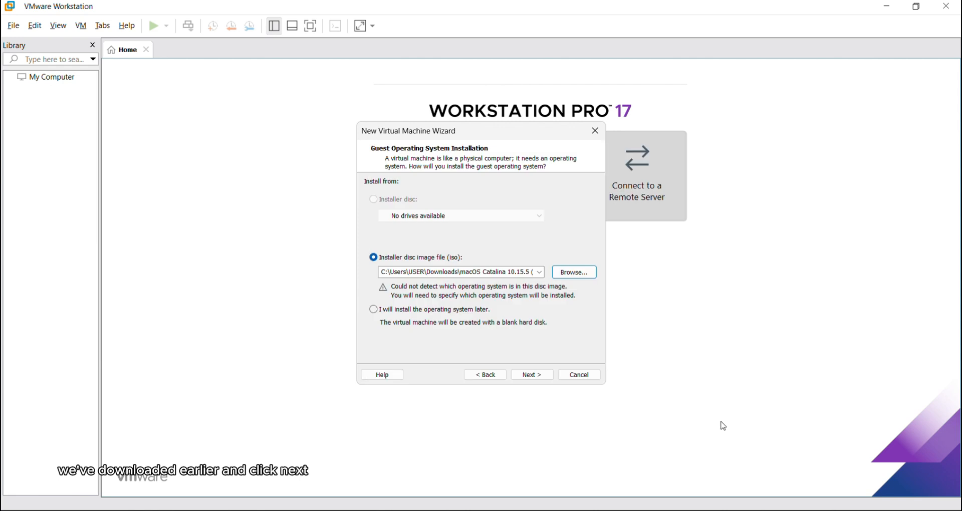
left_click(532, 376)
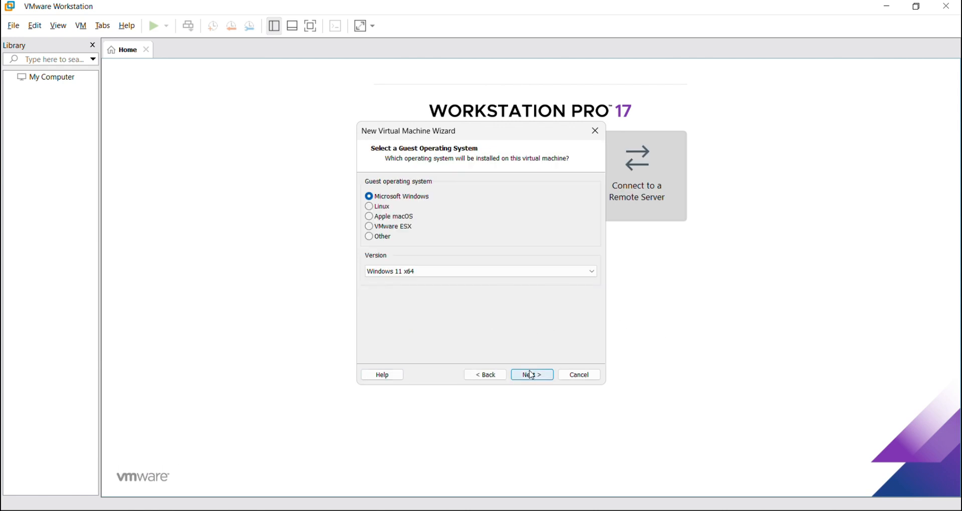
left_click(371, 218)
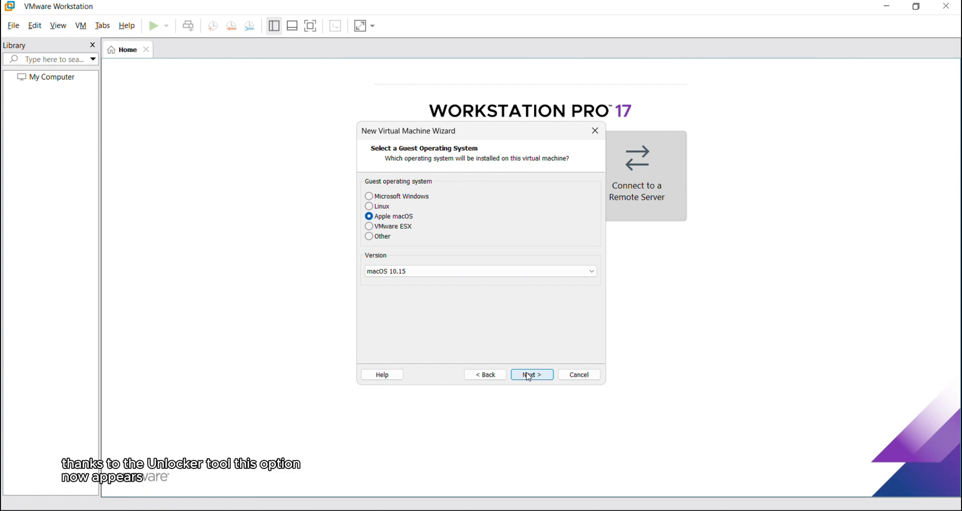
left_click(532, 376)
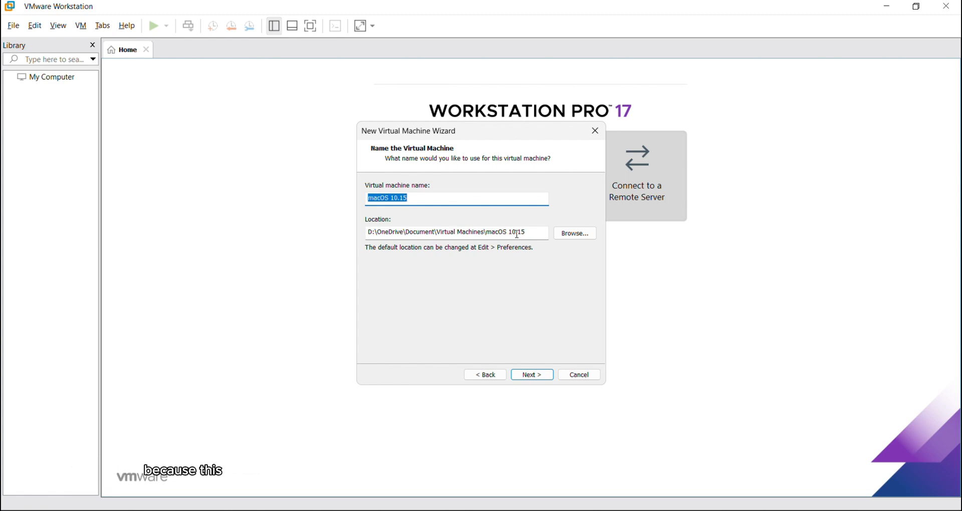
- Set the virtual machine's location to D:\VMware\macOS Catalina, keeping the name macOS 10.15
left_click(568, 236)
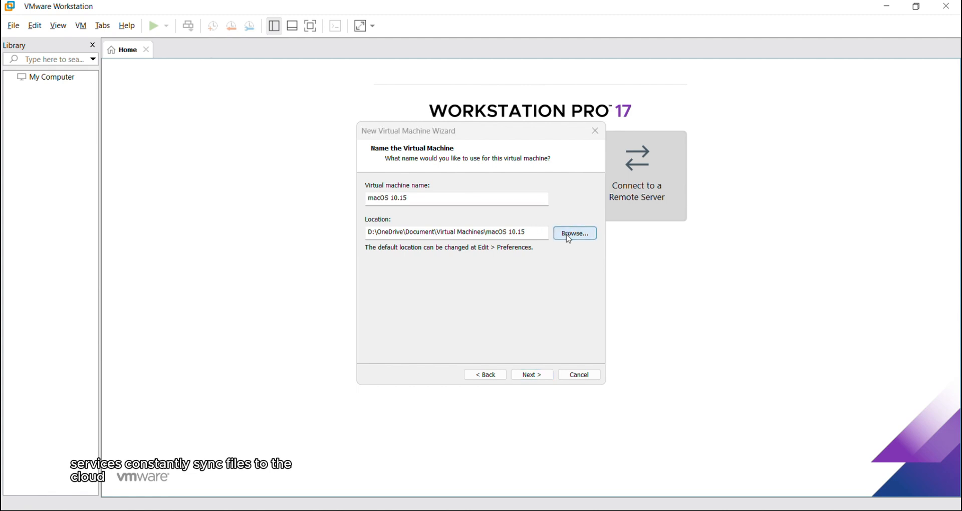
scroll(474, 258, "down", 10)
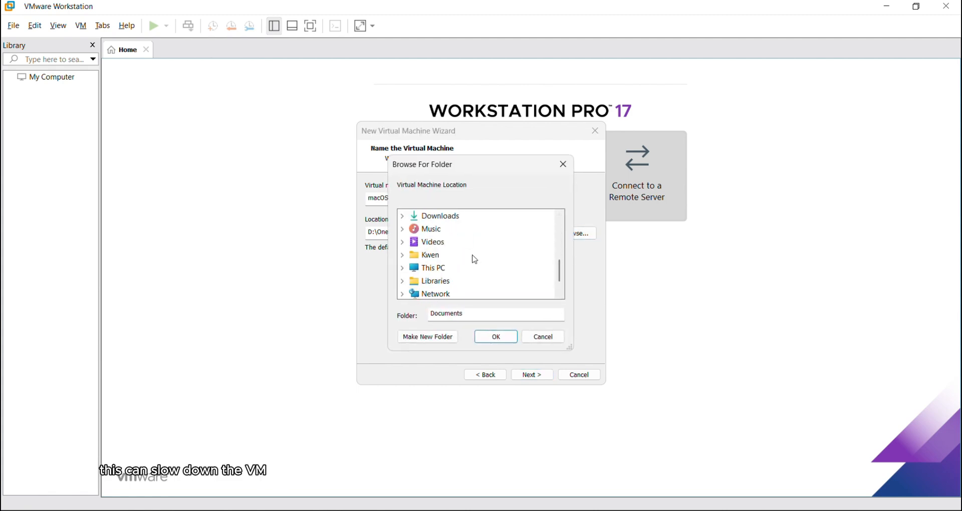
left_click(464, 243)
scroll(515, 279, "down", 1)
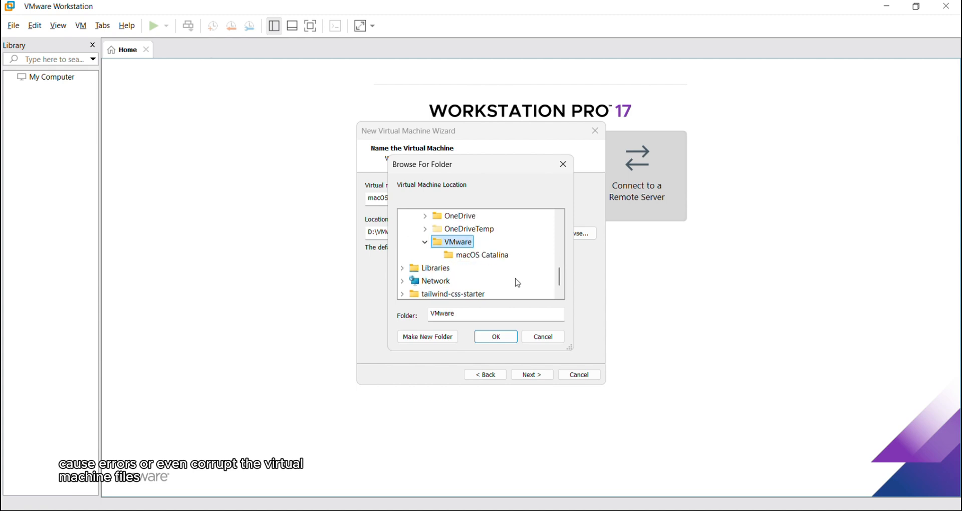
left_click(488, 255)
left_click(492, 343)
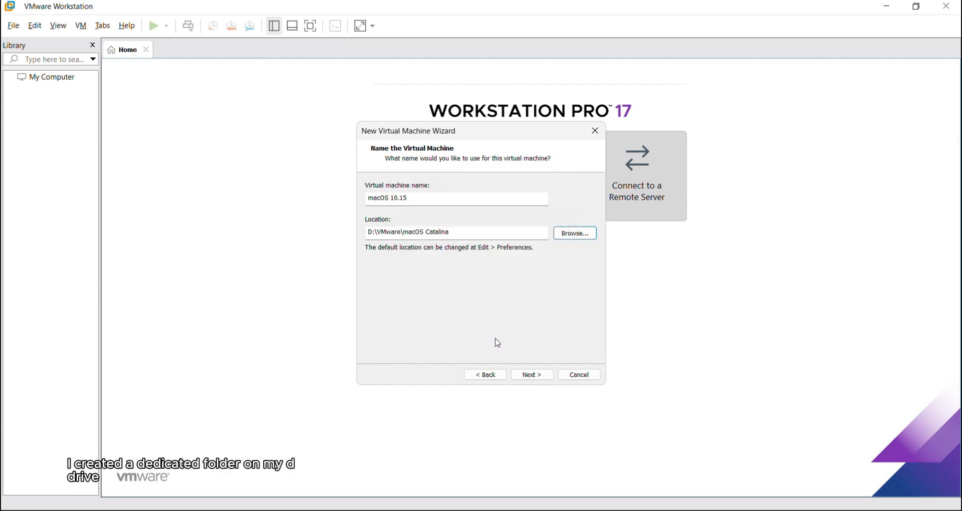
left_click(535, 376)
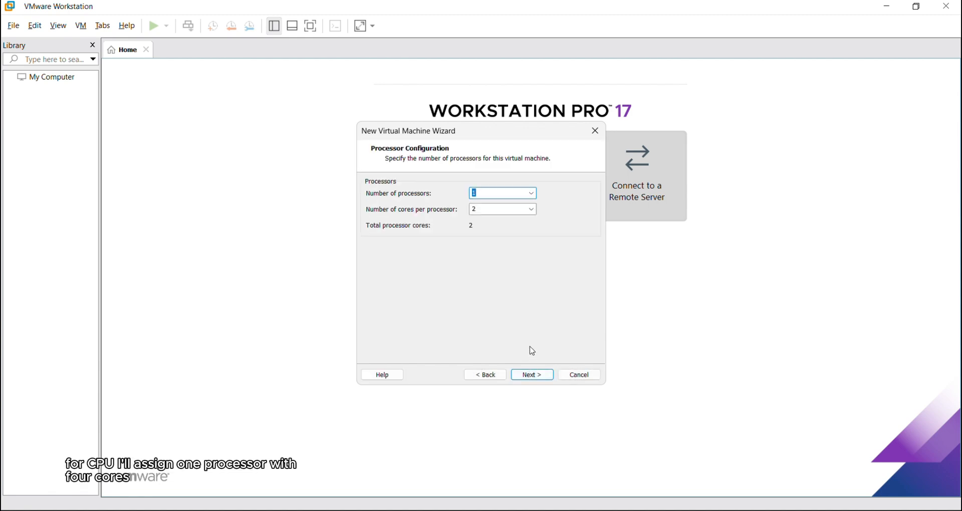
- Assign 4 cores per processor to the virtual machine, keeping one processor
left_click(534, 212)
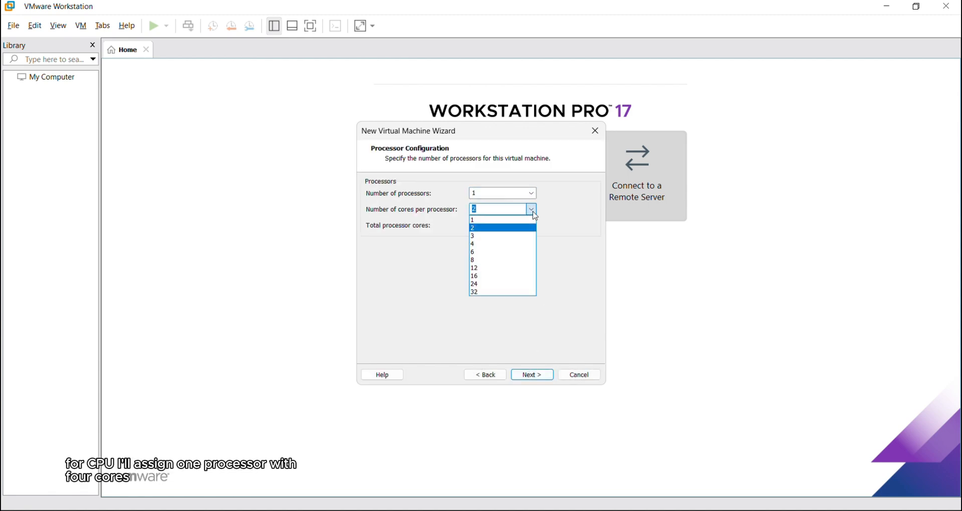
left_click(484, 245)
left_click(534, 378)
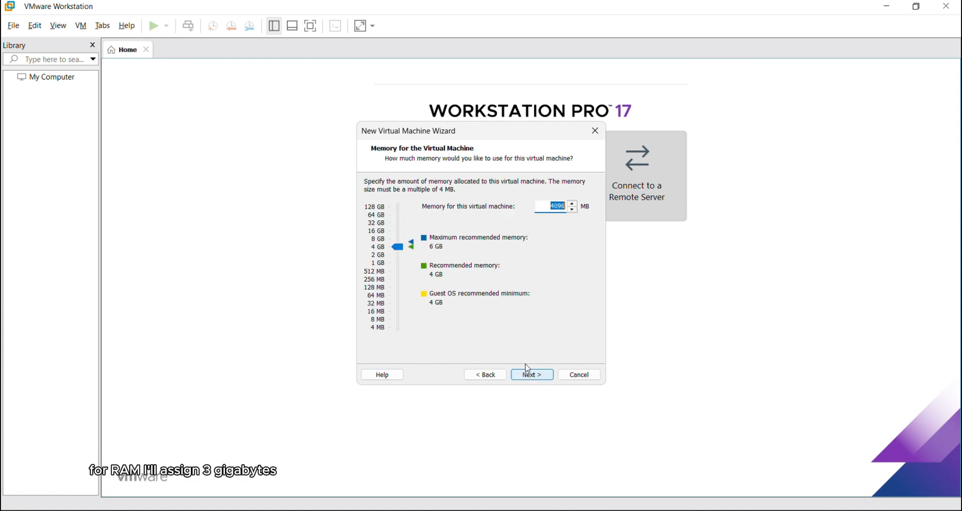
- Set the virtual machine's memory to 3072 MB
left_click_drag(392, 255, 403, 255)
double_click(553, 206)
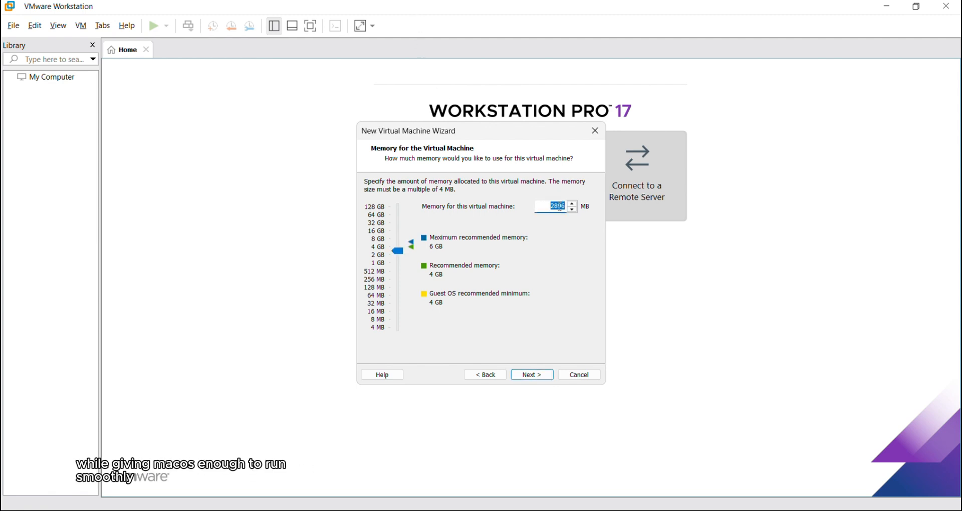
type("3072")
left_click(542, 375)
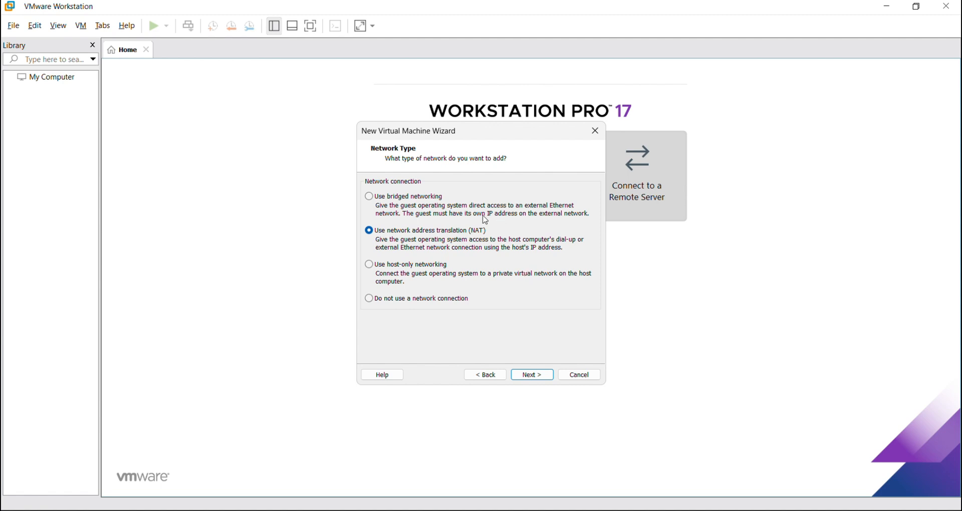
- Select bridged networking and accept the LSI Logic controller, the default disk type and a new virtual disk
left_click(401, 201)
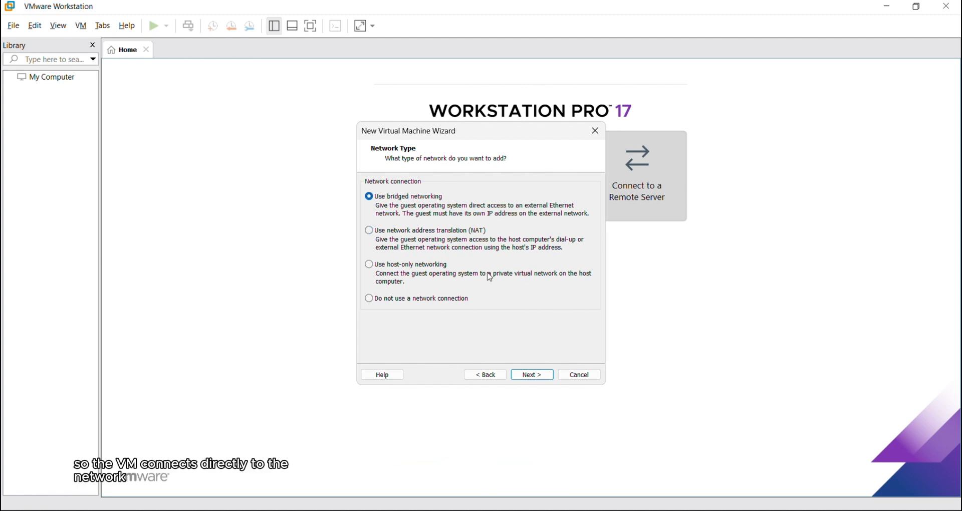
left_click(533, 377)
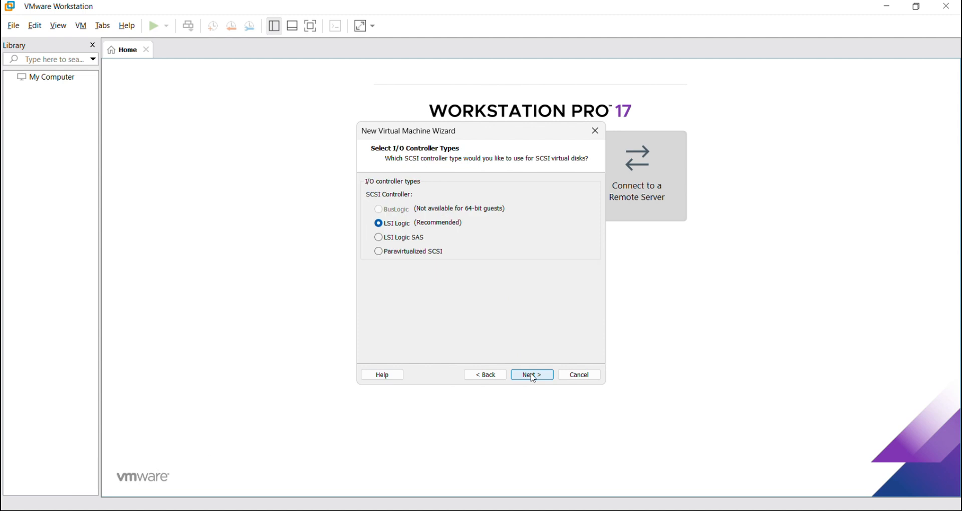
left_click(534, 377)
left_click(534, 377)
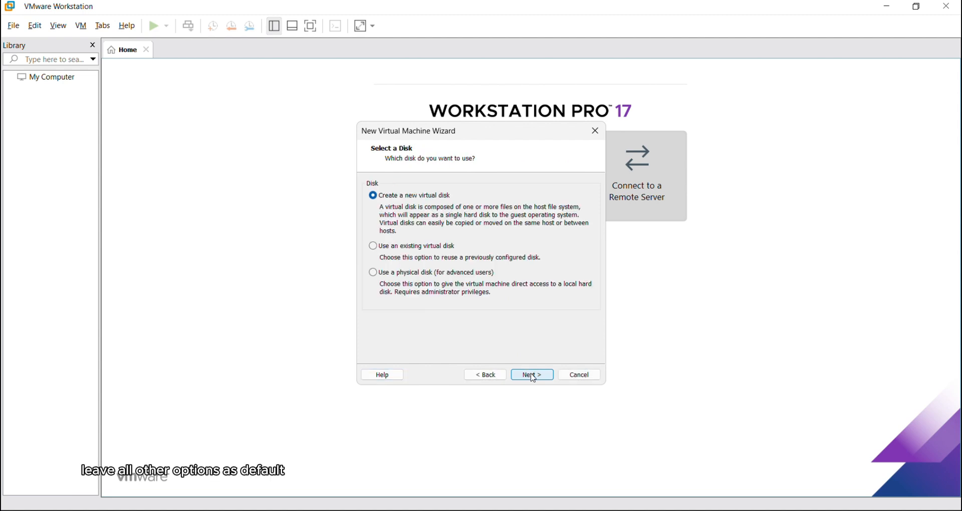
left_click(533, 377)
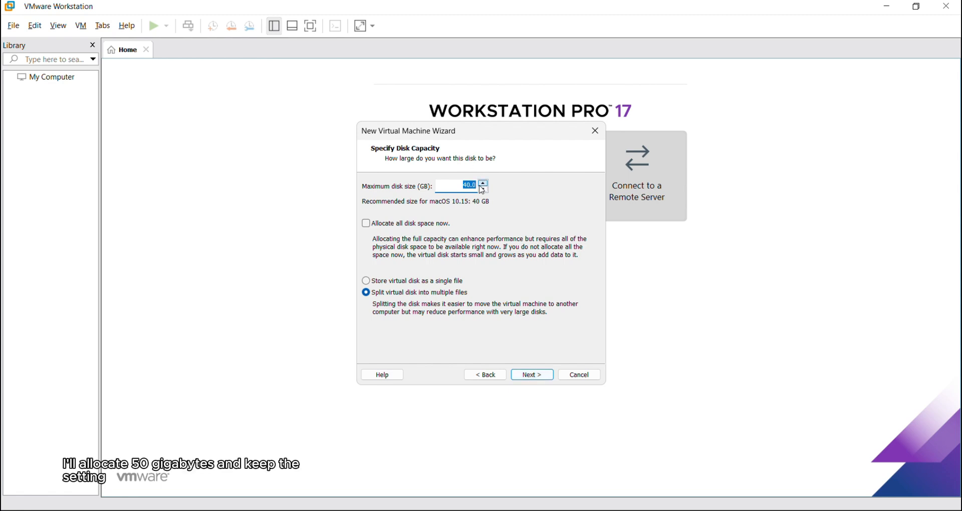
- Set the maximum disk size to 50 GB, split into multiple files as macOS 10.15.vmdk, and finish creating the virtual machine
type("50")
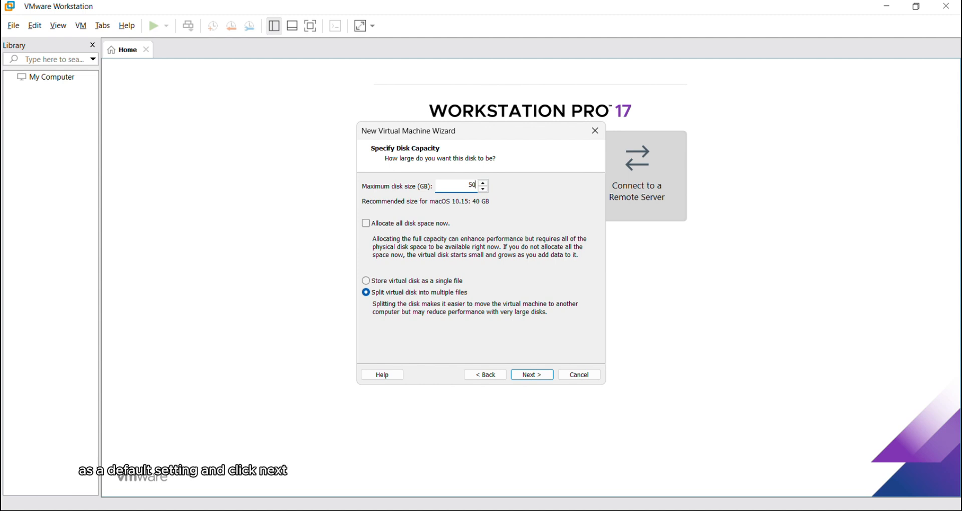
left_click(532, 380)
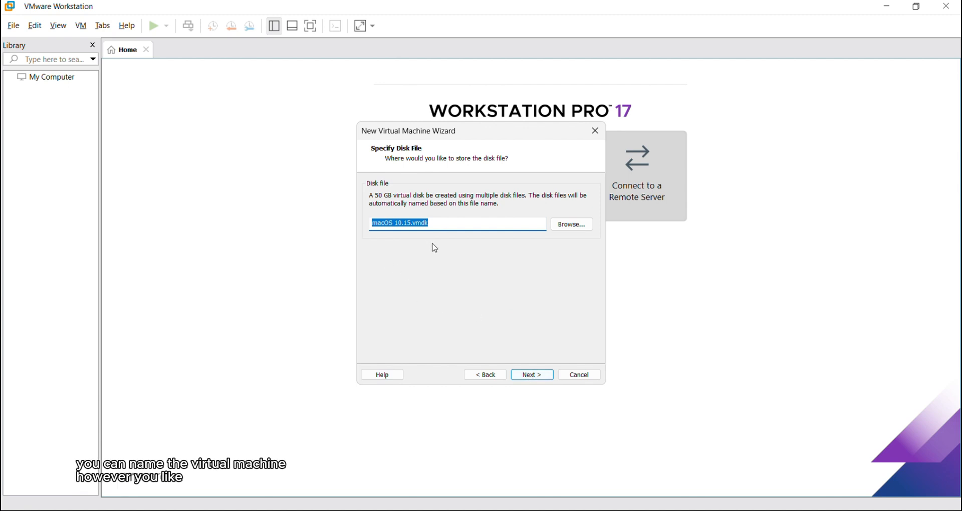
left_click(530, 375)
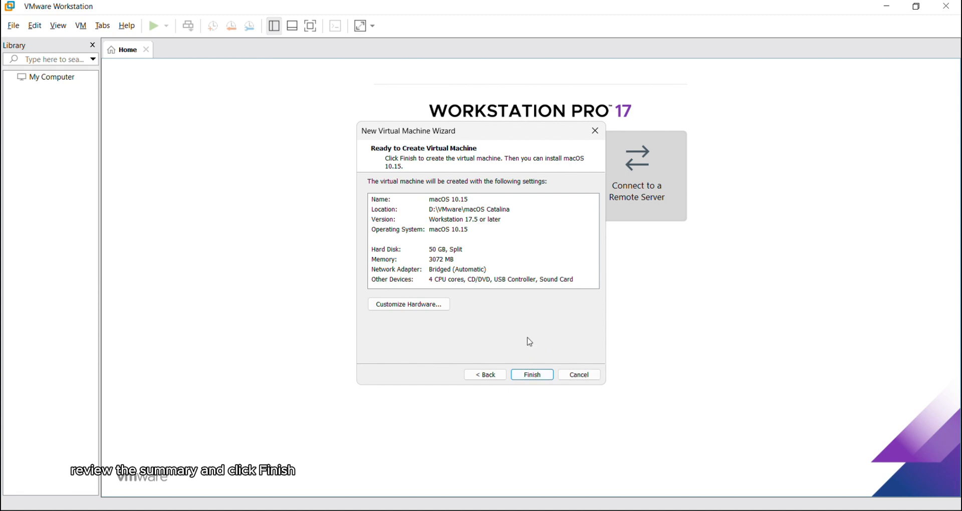
left_click(542, 376)
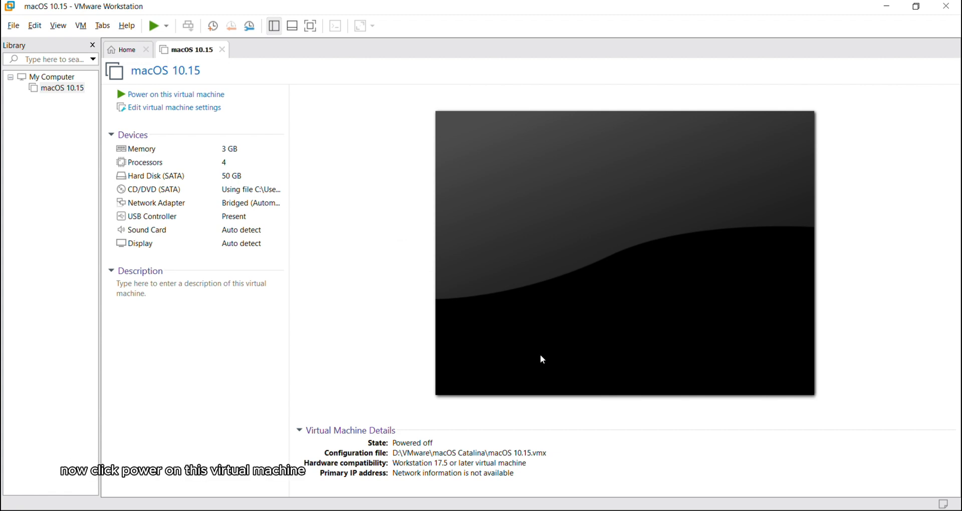
- Power on the macOS 10.15 virtual machine and dismiss the side channel mitigations hint
left_click(188, 98)
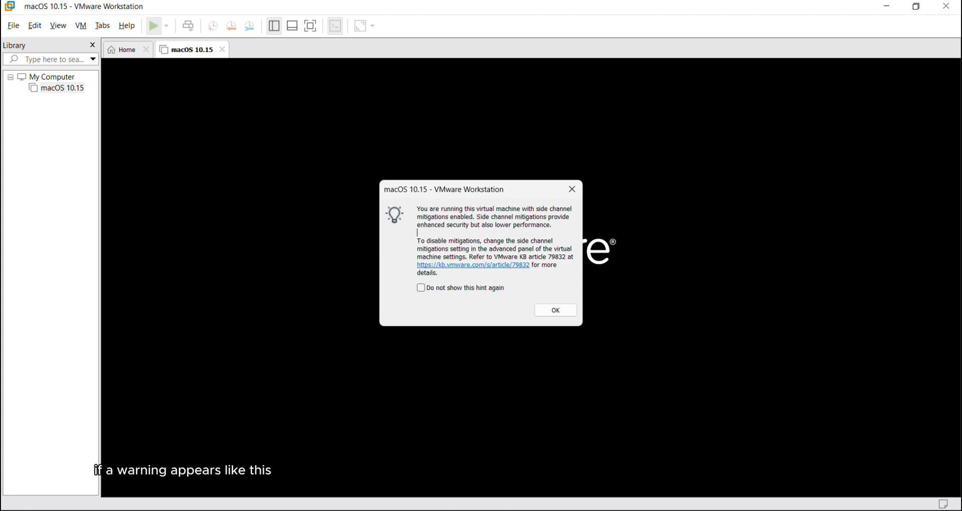
left_click(55, 89)
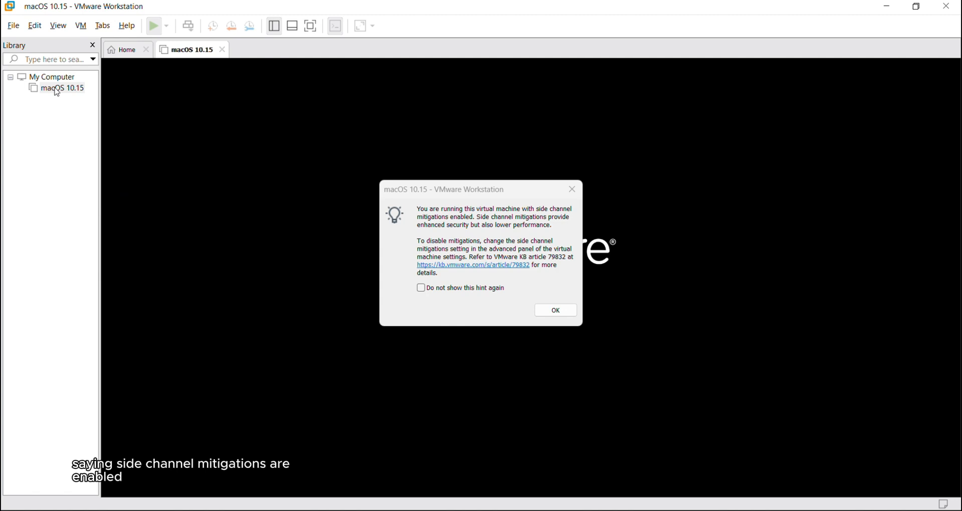
left_click(572, 190)
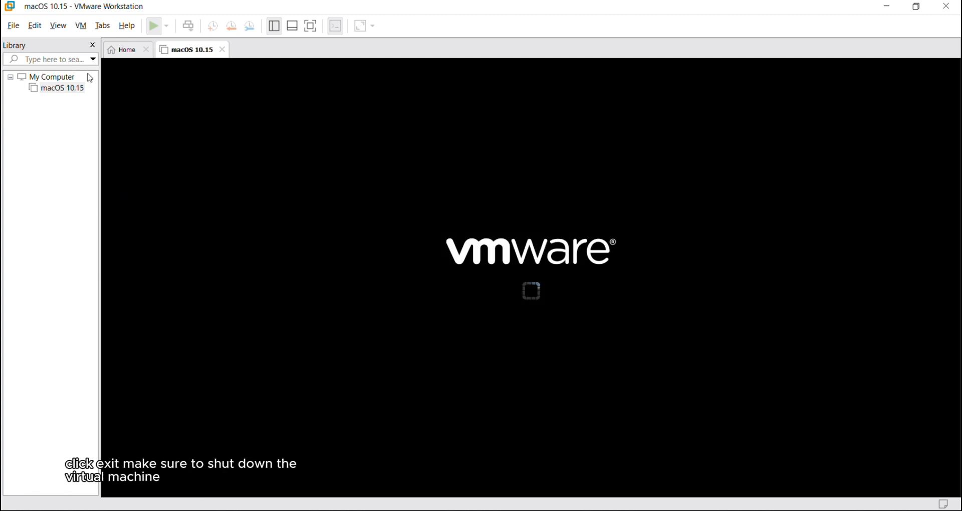
- Shut down the macOS 10.15 guest and confirm the shutdown
right_click(59, 93)
mouse_move(99, 174)
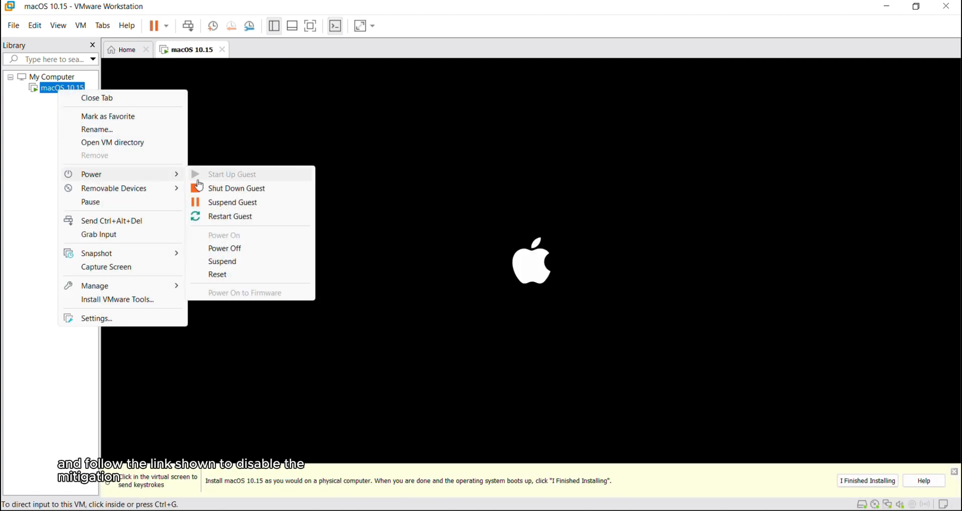
left_click(208, 190)
left_click(501, 286)
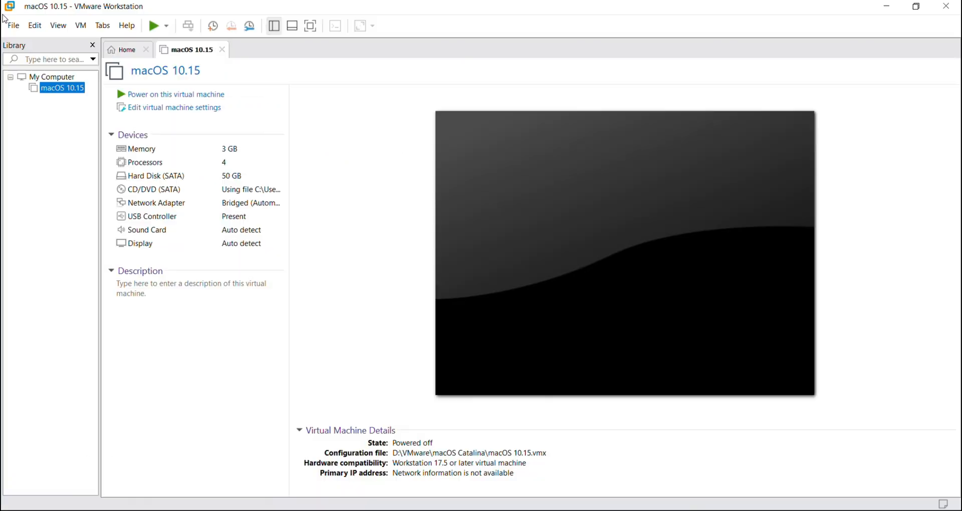
- Disable side channel mitigations for Hyper-V enabled hosts in the virtual machine's advanced options, following the Broadcom article
left_click(103, 25)
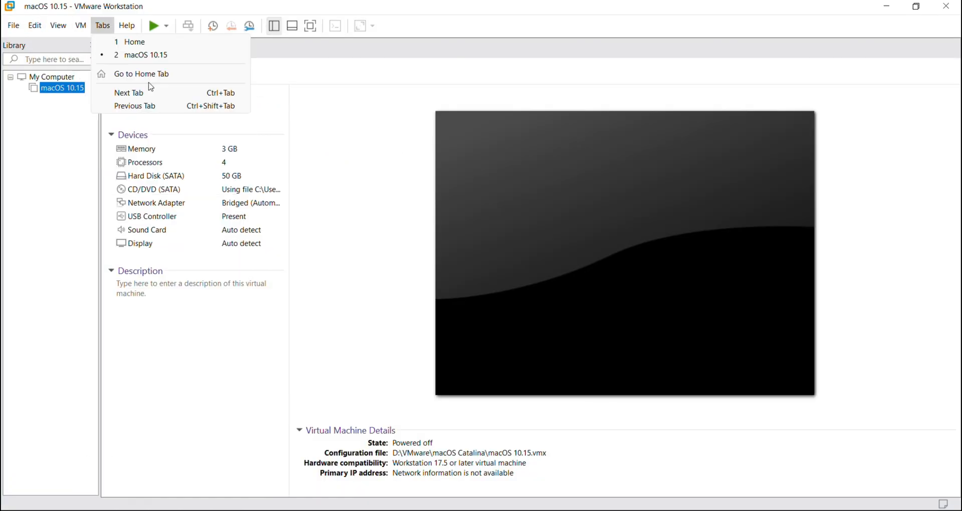
mouse_move(80, 25)
left_click(150, 187)
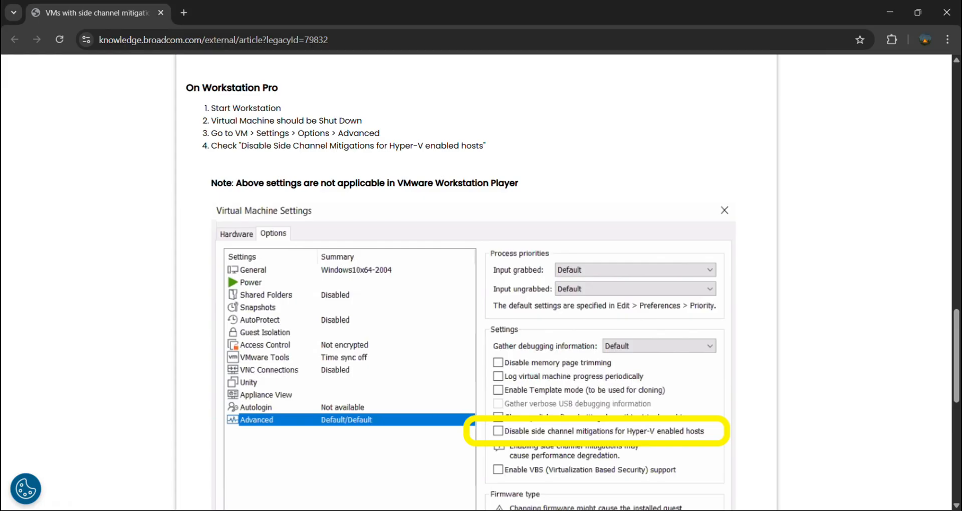
scroll(546, 283, "down", 5)
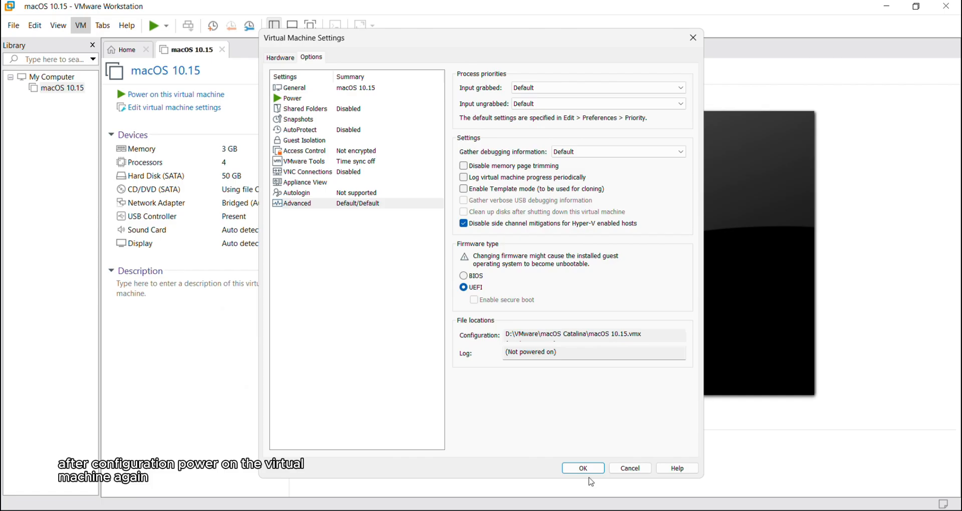
left_click(581, 468)
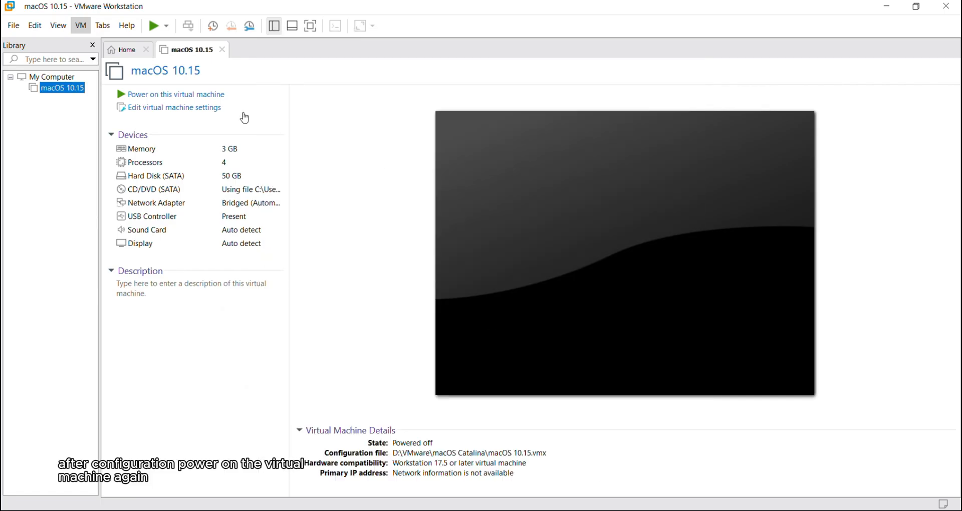
- Power on the virtual machine again and choose English as the macOS installer language
left_click(196, 95)
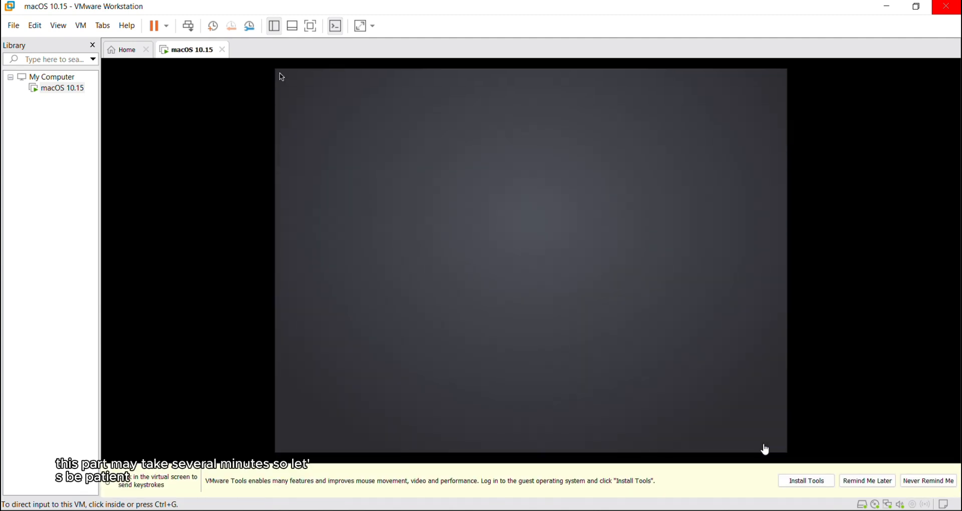
left_click(825, 481)
left_click(564, 305)
left_click(531, 402)
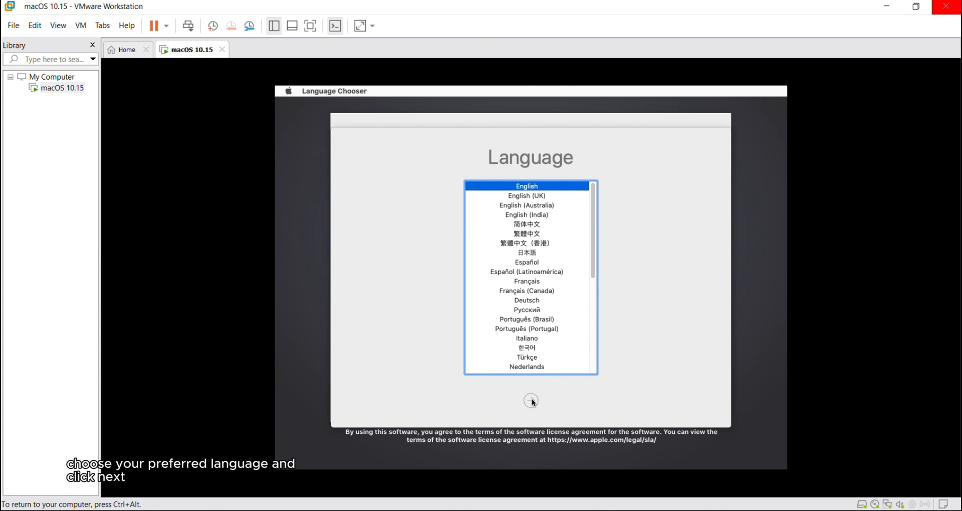
left_click(532, 401)
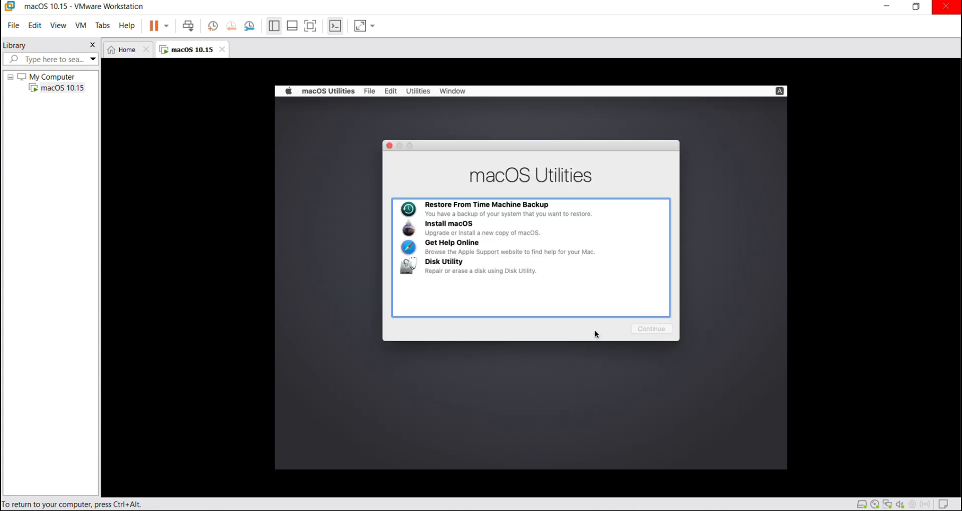
- In Disk Utility, erase the VMware Virtual SATA Hard Drive Media as "macOS Catalina" with Mac OS Extended (Journaled) format and GUID Partition Map
left_click(443, 270)
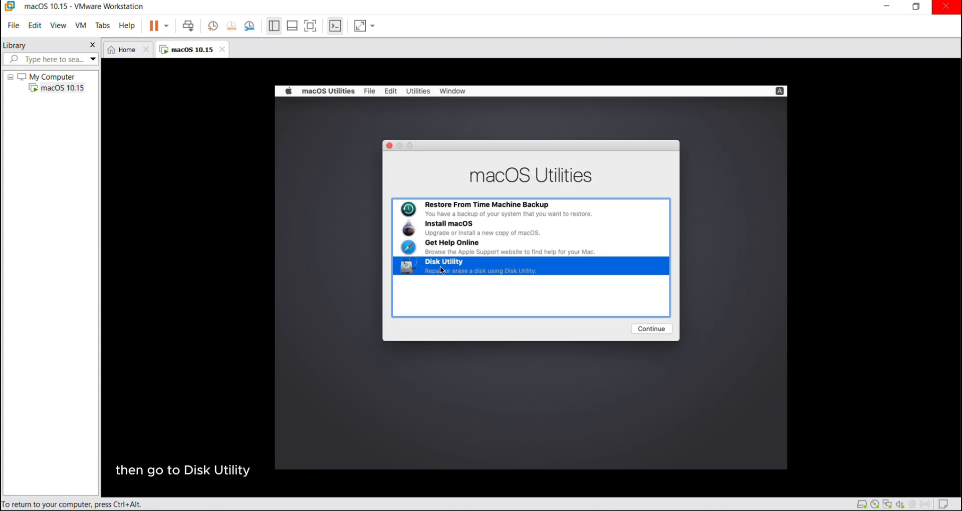
left_click(650, 329)
left_click(376, 207)
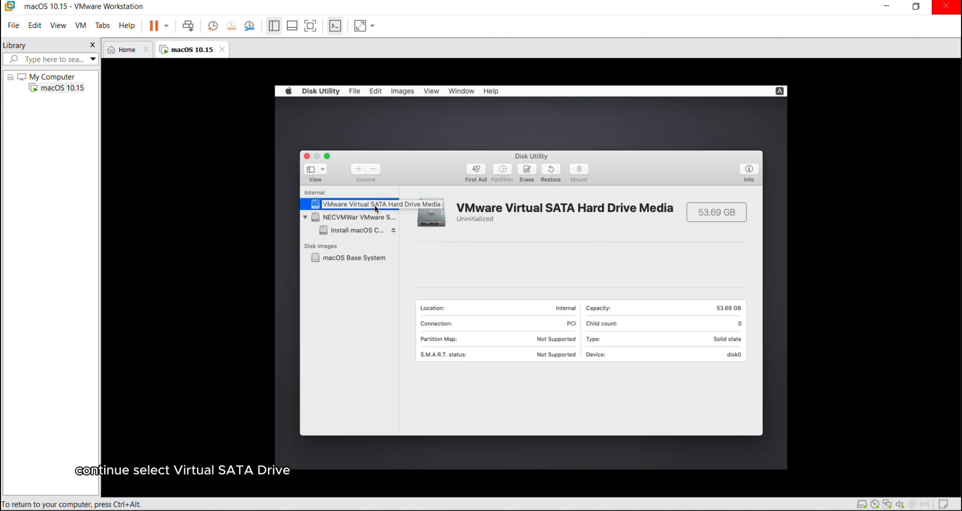
left_click(528, 173)
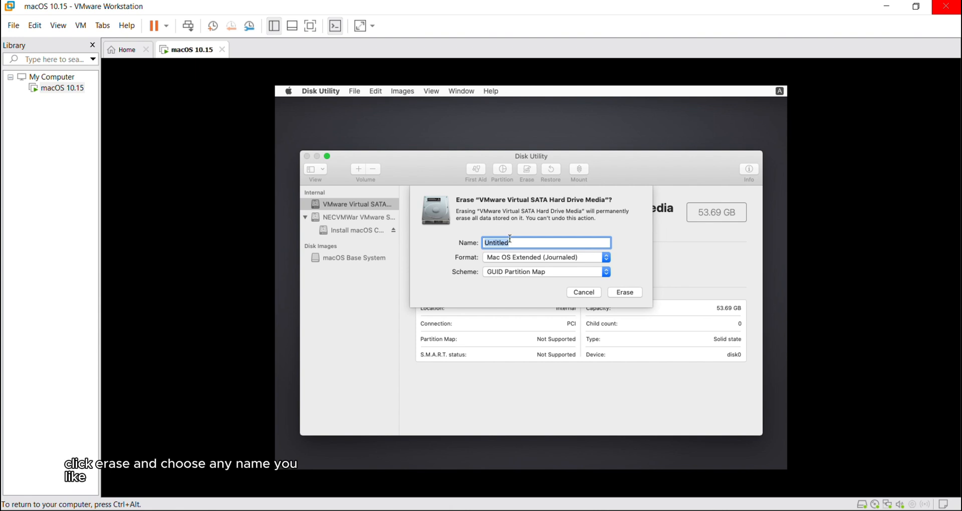
type("macOS Catalina")
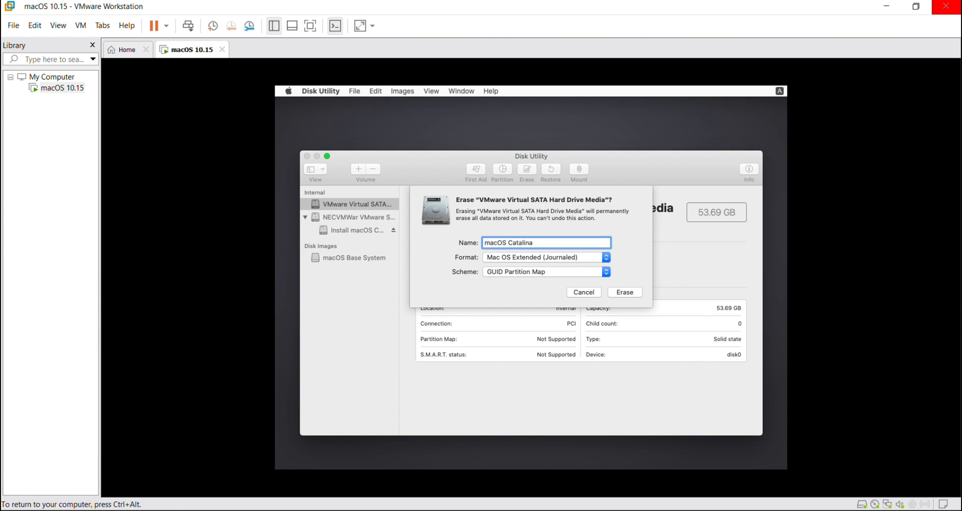
left_click(625, 292)
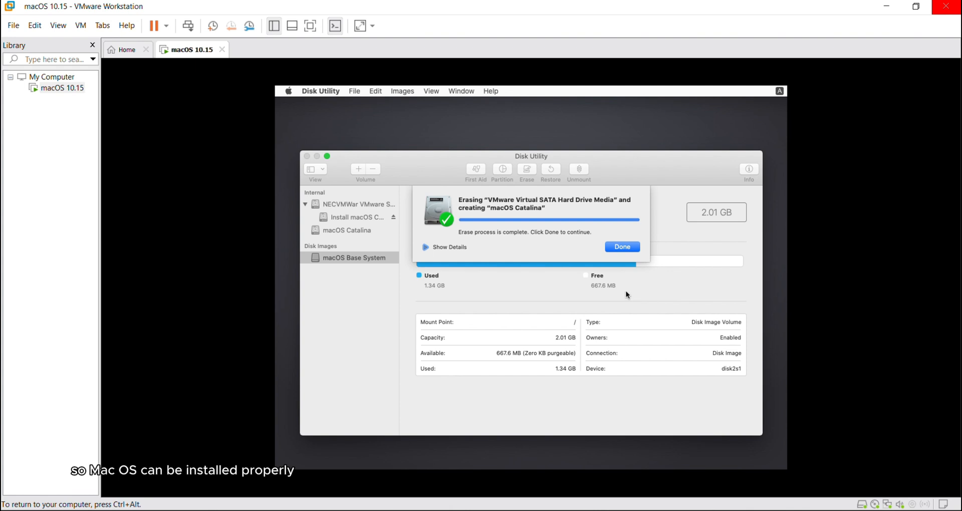
left_click(620, 248)
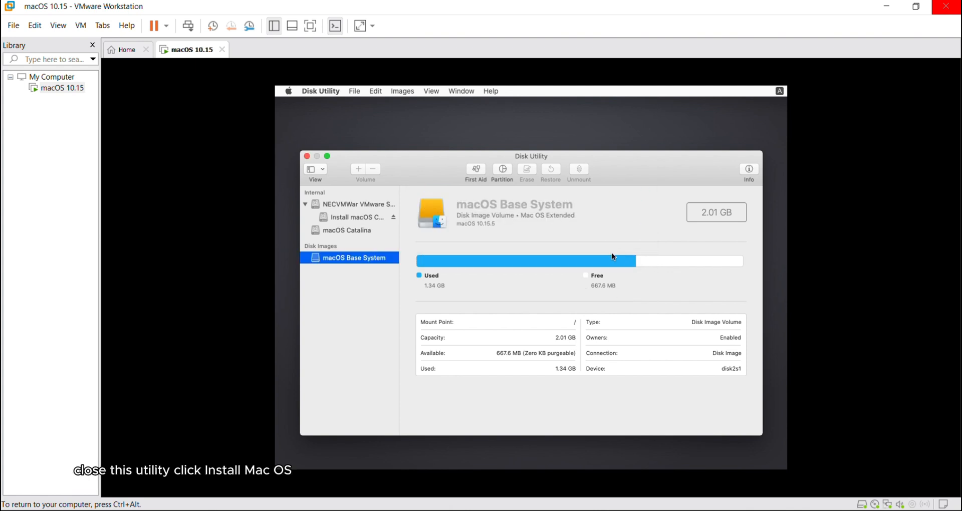
- Close Disk Utility and start the Install macOS option from macOS Utilities
left_click(307, 156)
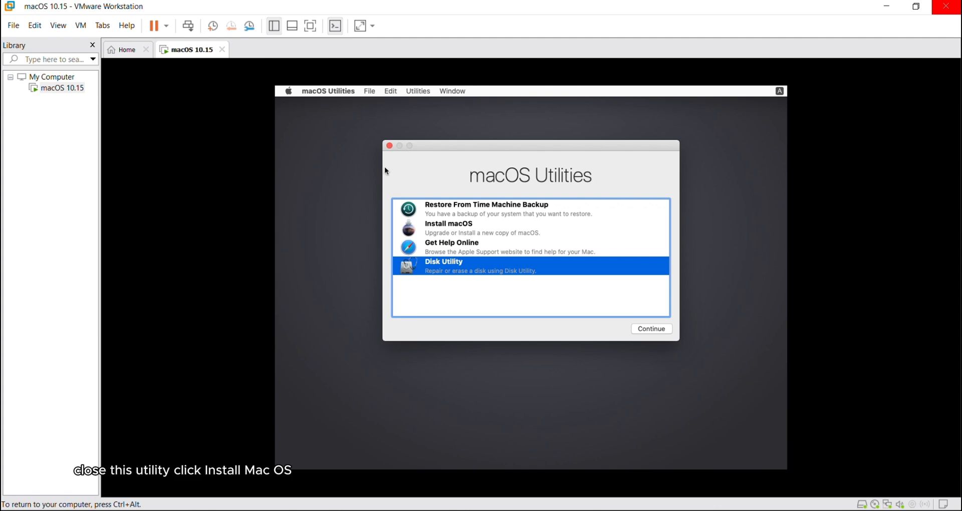
left_click(481, 228)
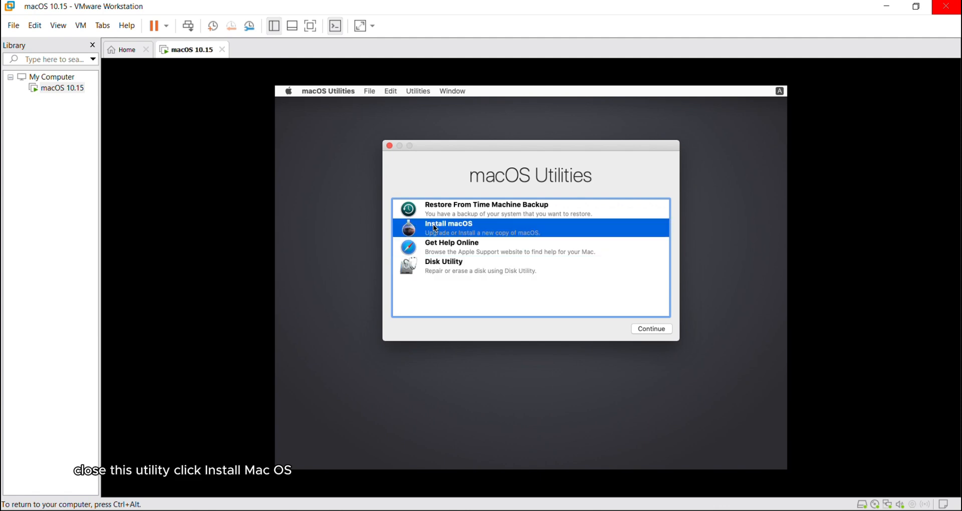
left_click(653, 329)
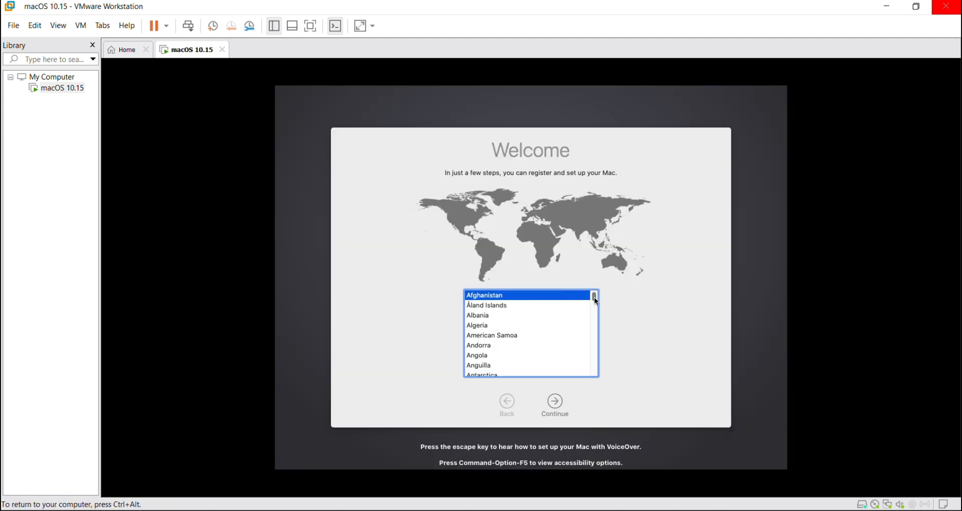
- Set the country to Philippines on the Welcome page of the Mac setup
left_click_drag(595, 300, 594, 354)
left_click(497, 328)
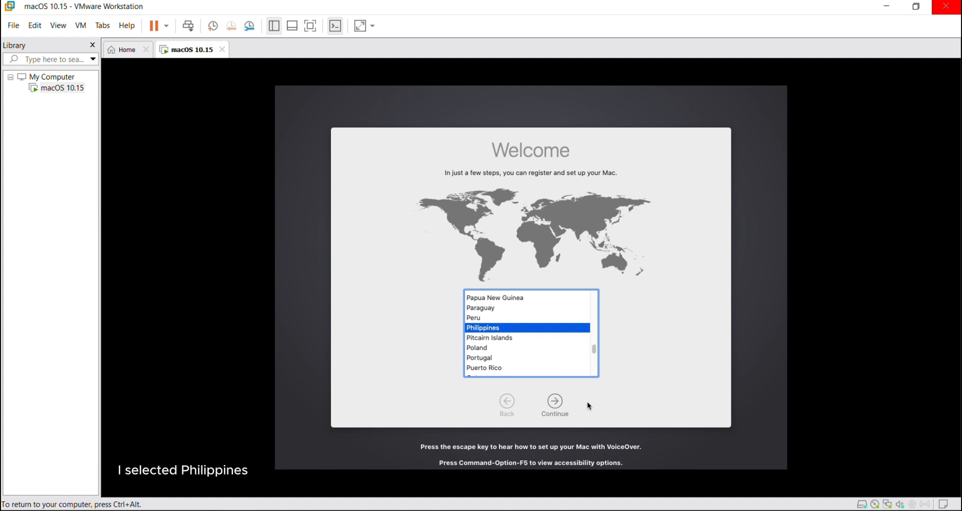
left_click(558, 410)
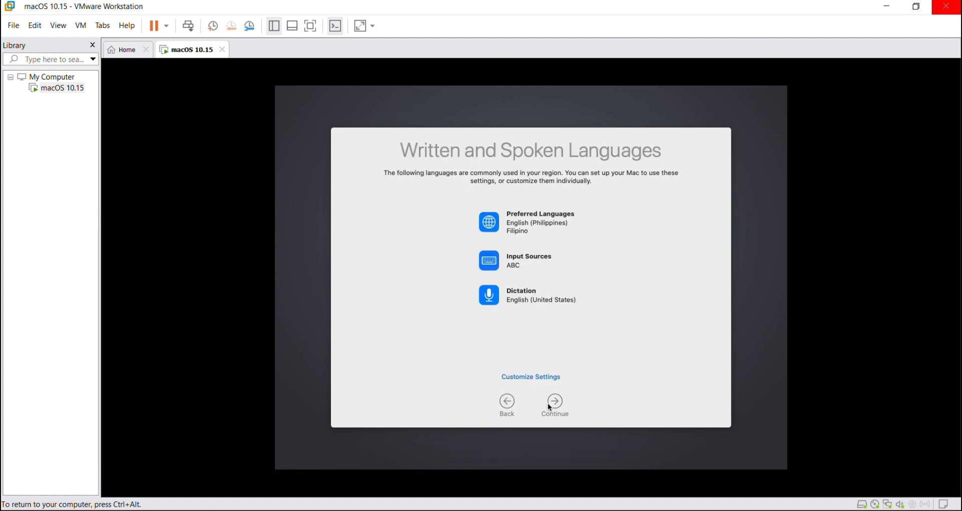
- Accept the suggested written and spoken languages and connect through the local Ethernet network using DHCP
left_click(557, 402)
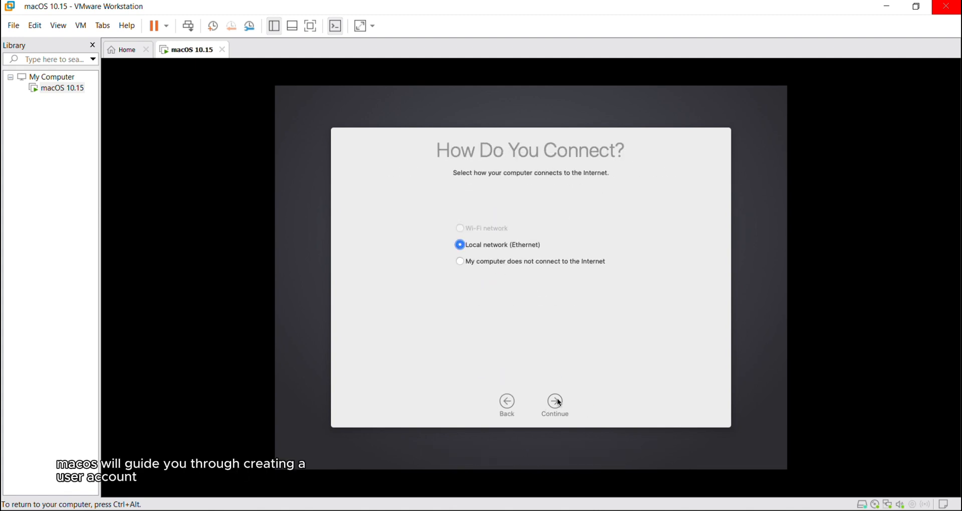
left_click(558, 401)
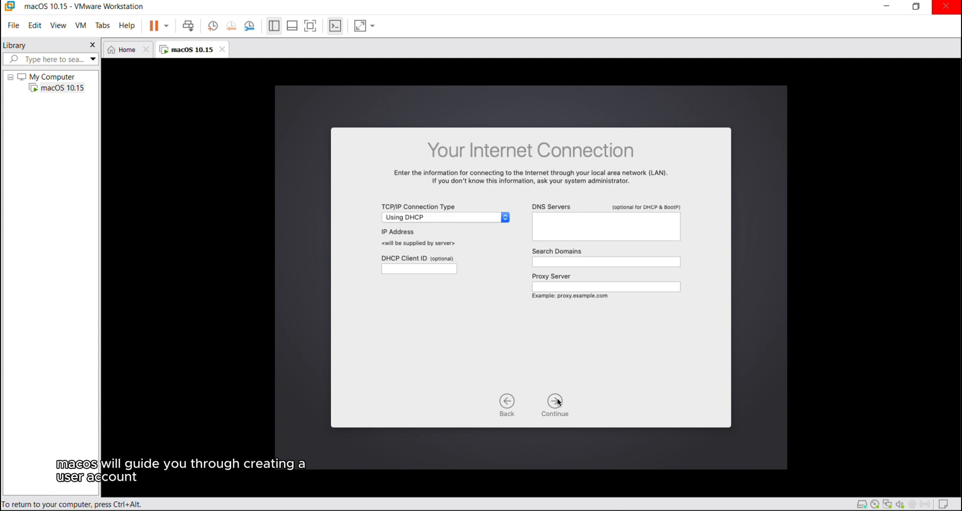
left_click(559, 402)
- Look through the detailed privacy information for Apple services and continue the setup to the license terms
left_click(534, 387)
scroll(620, 278, "down", 3)
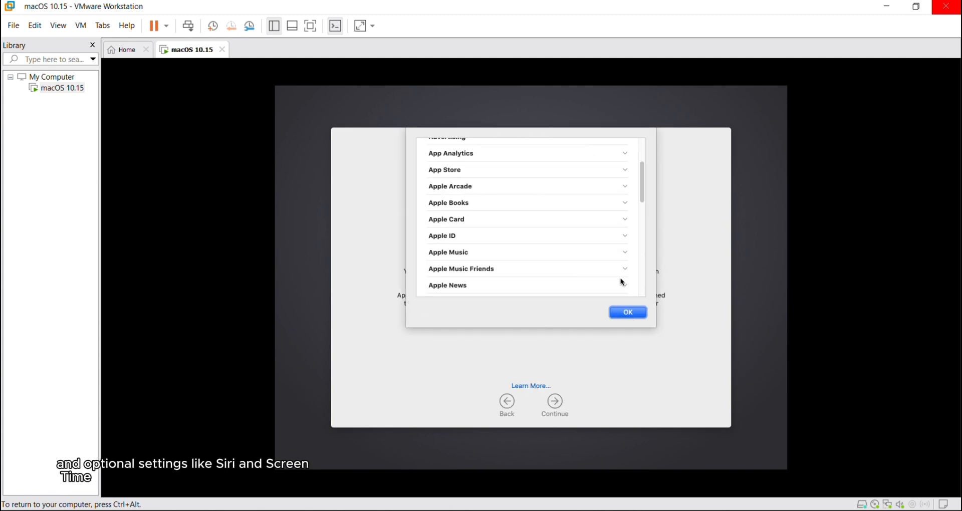
left_click(628, 316)
left_click(557, 402)
left_click(557, 401)
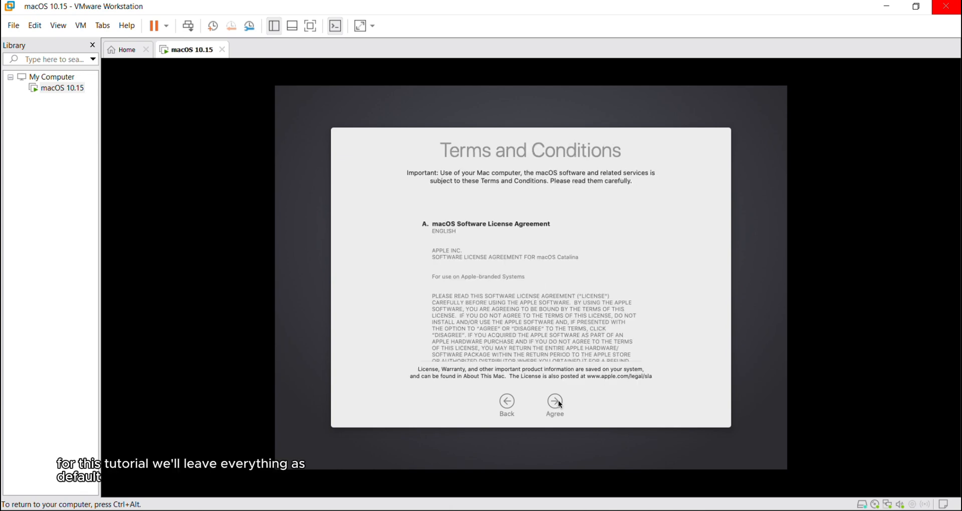
- Review the macOS Terms and Conditions, agree to them and confirm the agreement
scroll(526, 292, "down", 5)
left_click(556, 401)
left_click(605, 177)
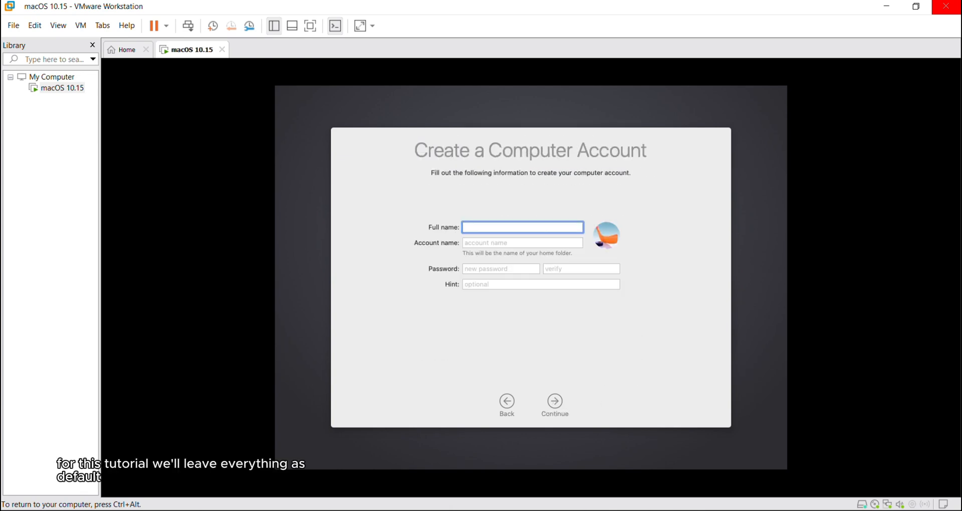
- Create the computer account by entering the user's full name and the account password with its verification, leaving the hint empty
type("Quien Bisnar")
key("Tab")
key("Tab")
type("••••••")
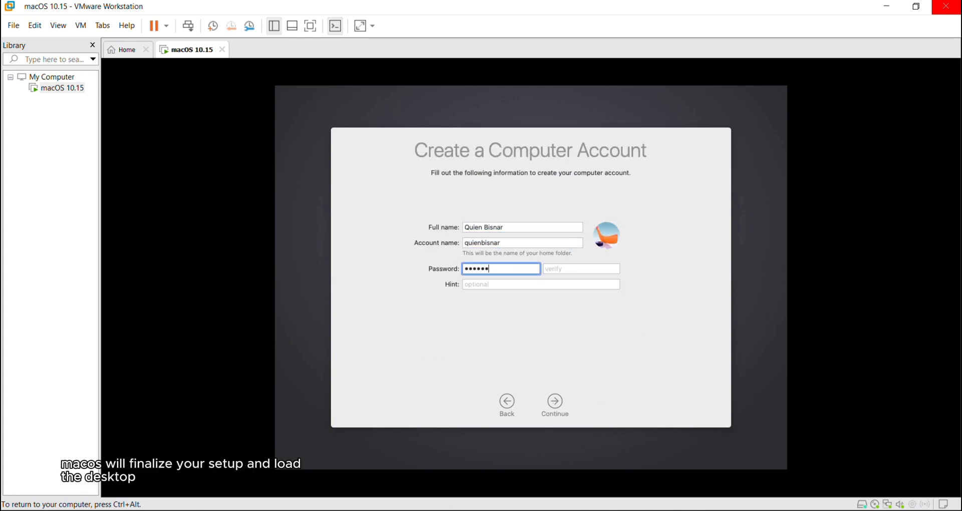
type("••••••••••")
key("BackSpace")
key("BackSpace")
key("BackSpace")
key("BackSpace")
key("BackSpace")
key("BackSpace")
key("BackSpace")
key("BackSpace")
key("BackSpace")
key("BackSpace")
key("BackSpace")
key("BackSpace")
key("BackSpace")
key("BackSpace")
key("BackSpace")
key("BackSpace")
type("••••••")
key("Tab")
type("••••••")
left_click(556, 402)
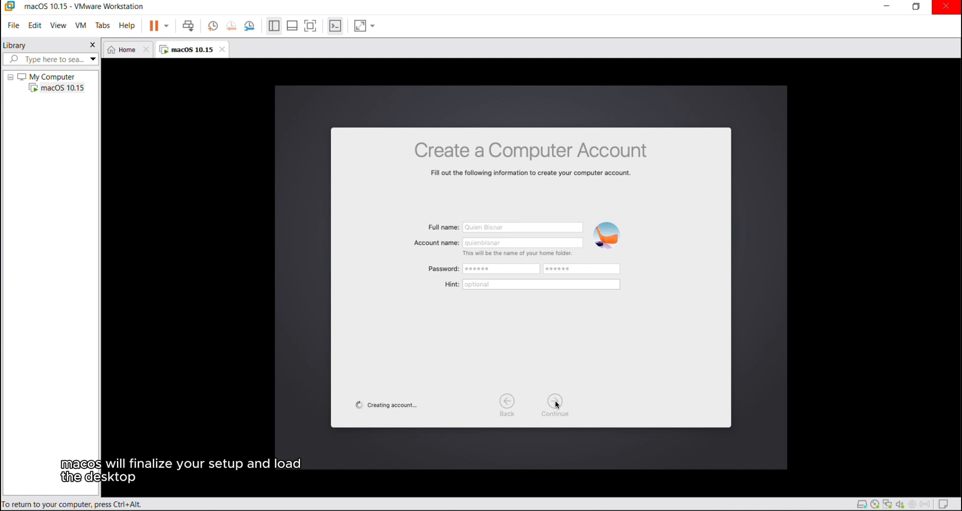
- Continue through the Analytics and Screen Time pages with default settings and keep the Light appearance
left_click(555, 400)
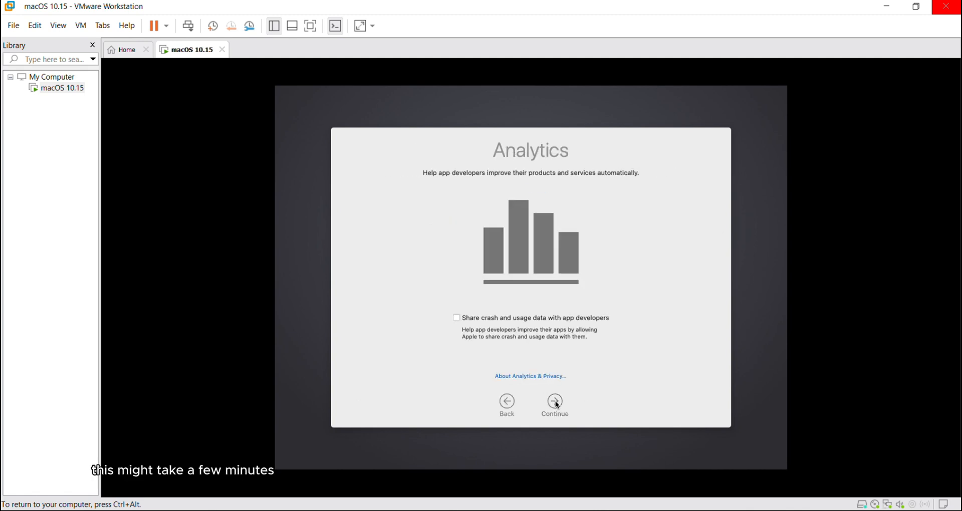
left_click(555, 400)
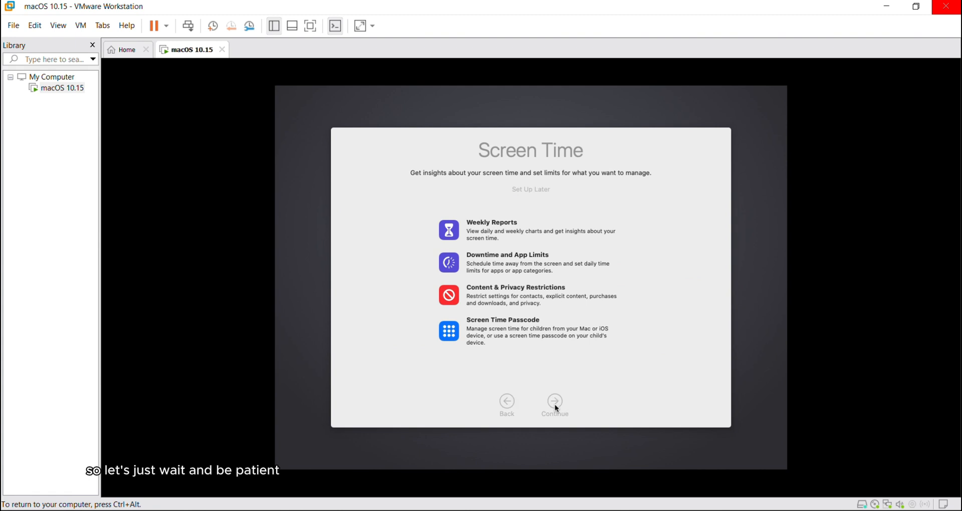
left_click(572, 400)
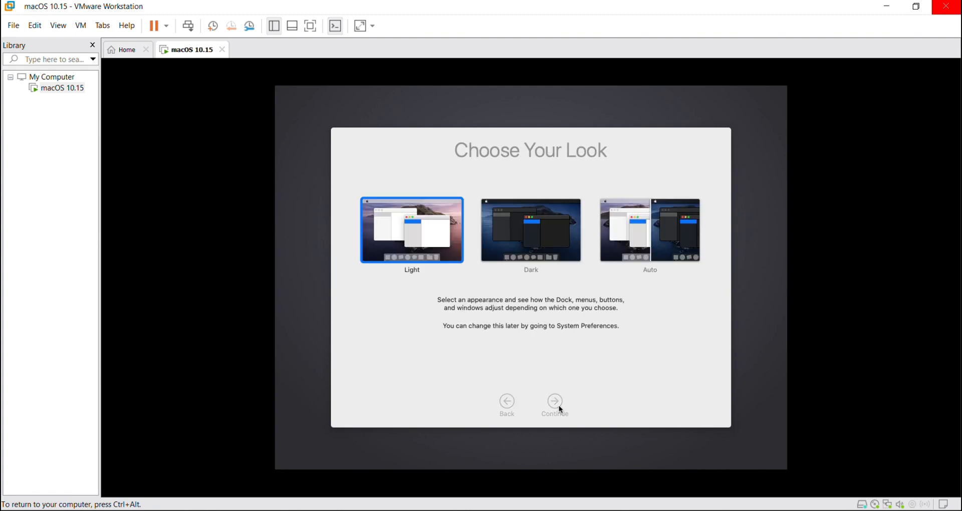
left_click(558, 404)
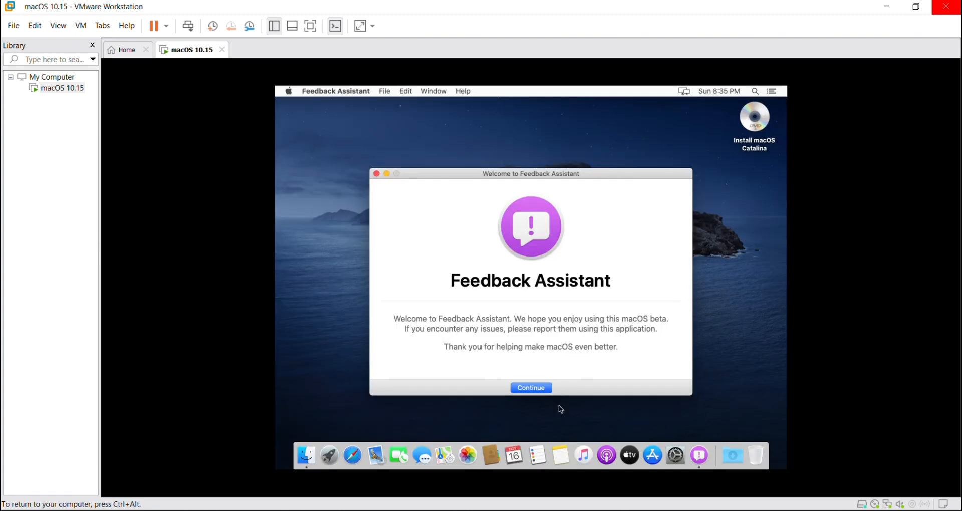
- Continue past the Feedback Assistant welcome, close it without signing in and eject the Install macOS Catalina disc from the desktop
left_click(534, 387)
left_click(685, 385)
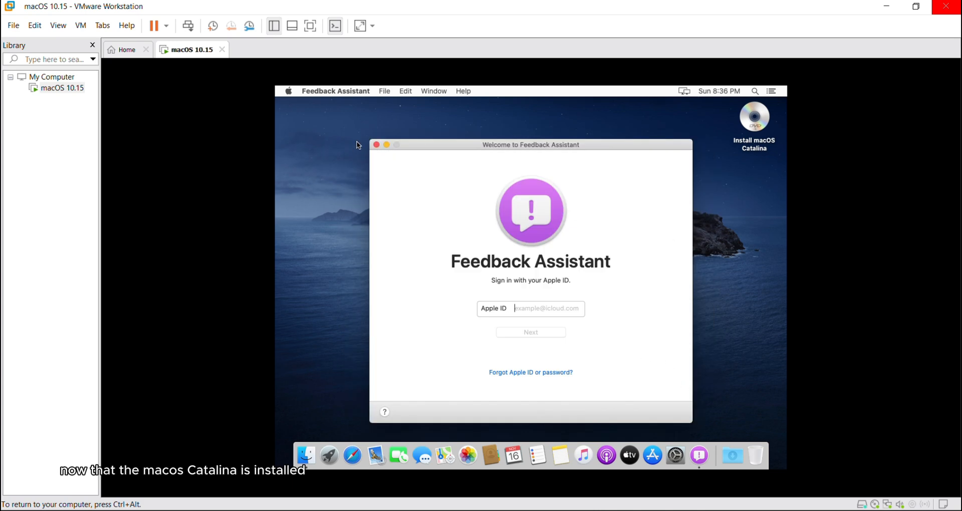
left_click(376, 145)
right_click(745, 138)
left_click(718, 157)
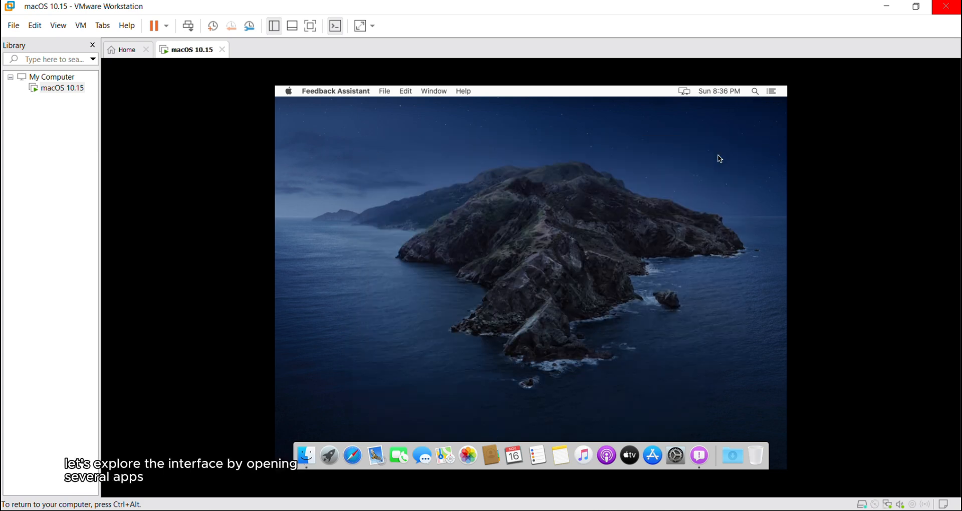
left_click(640, 200)
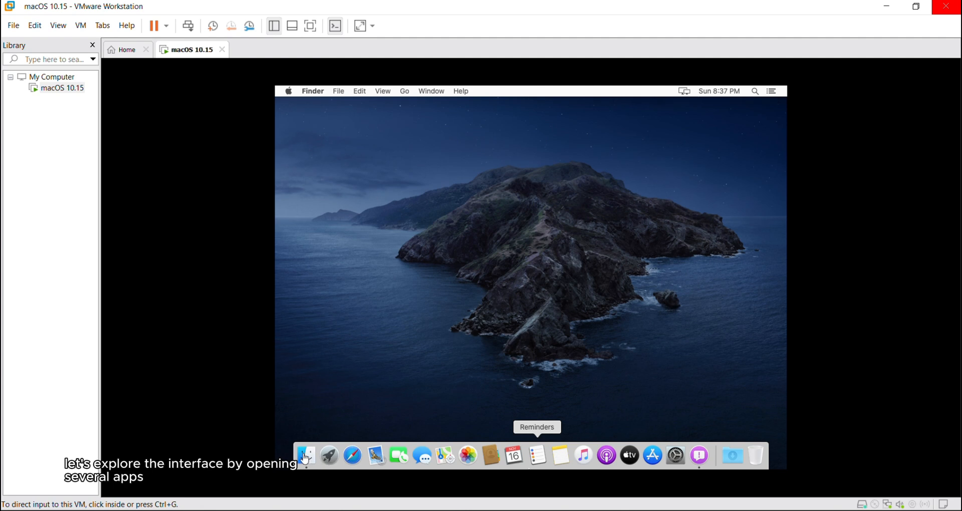
- Open Finder and look through the Applications, Desktop and Downloads folders
left_click(306, 455)
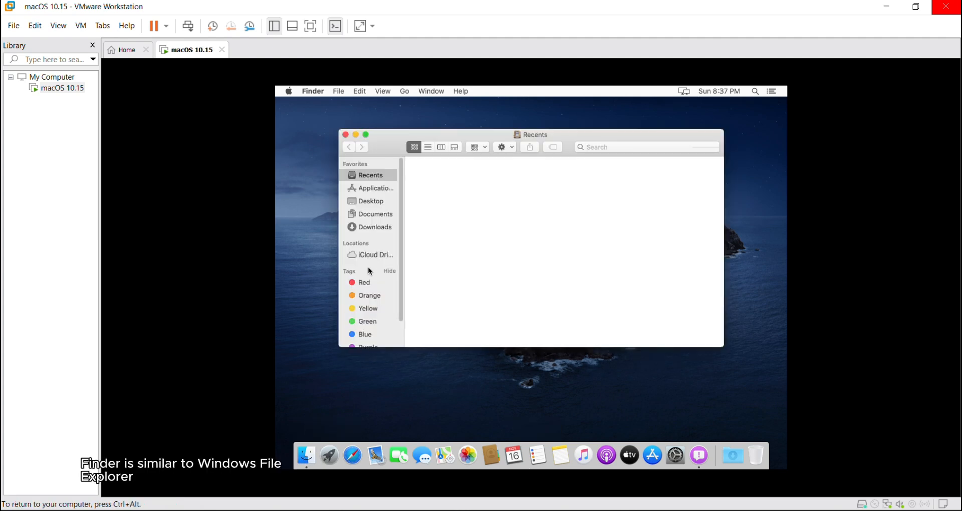
scroll(373, 287, "down", 2)
scroll(379, 241, "up", 2)
left_click(382, 188)
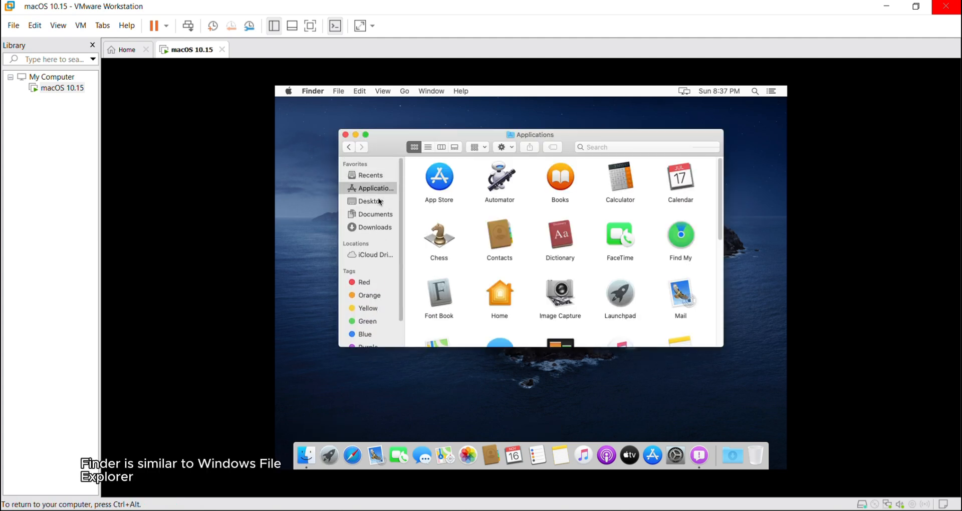
left_click(380, 203)
left_click(377, 228)
- Show the Finder window full screen, display Downloads as icons, go back to the Desktop folder and close the window
left_click(366, 136)
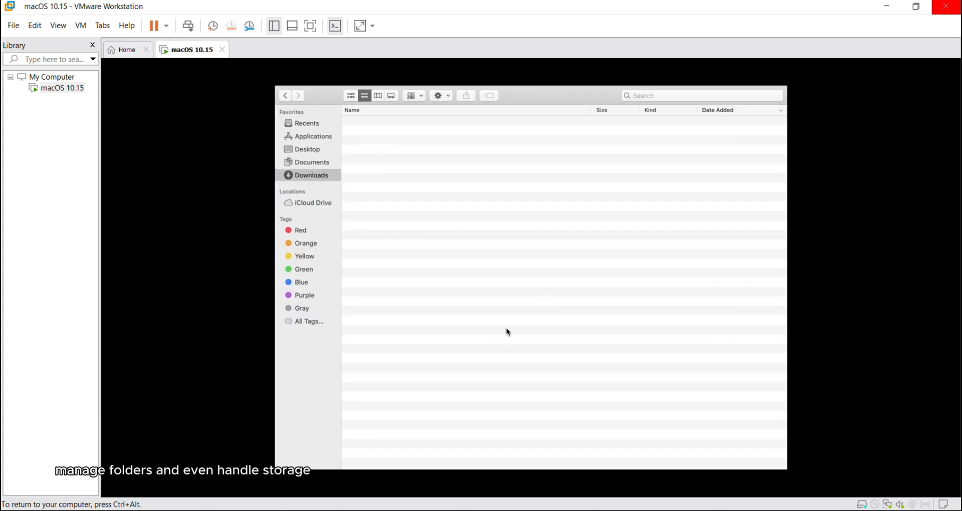
left_click(351, 96)
left_click(289, 99)
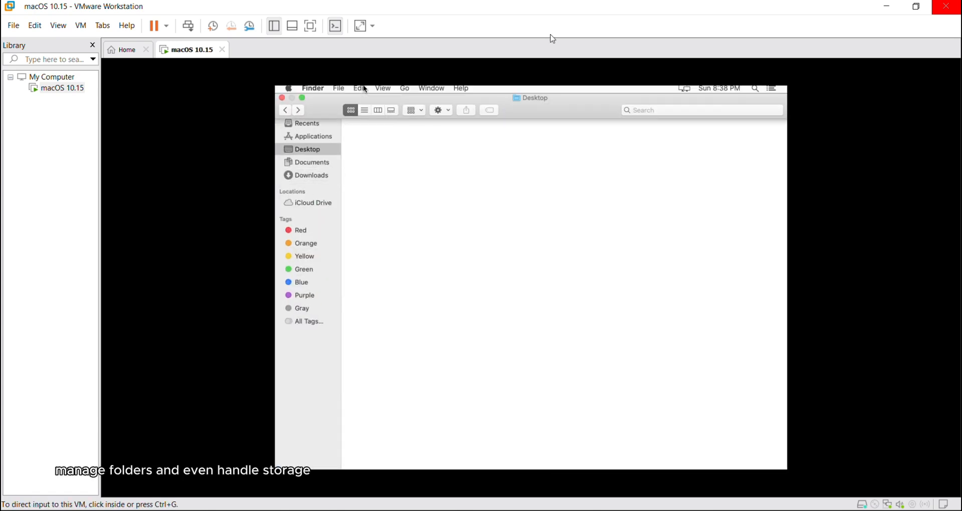
left_click(281, 102)
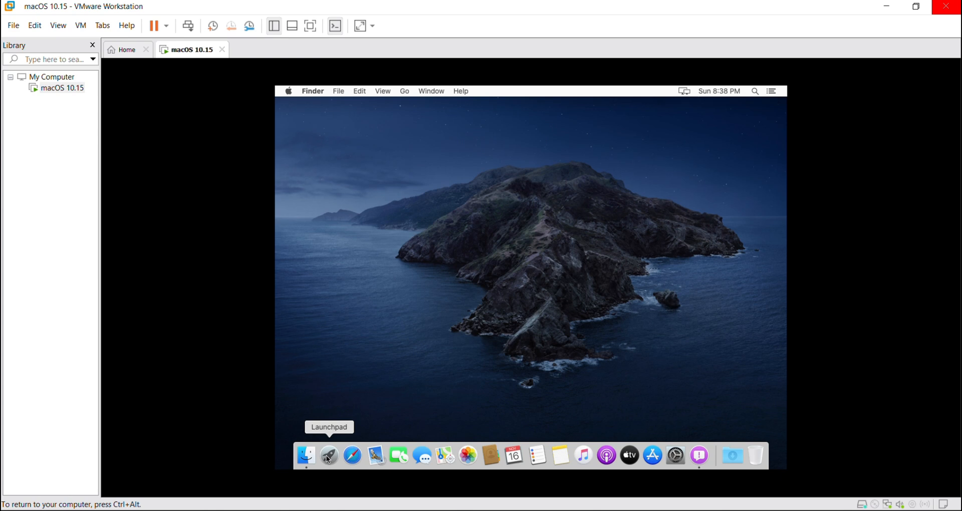
- Open the App Store from Launchpad and switch the virtual machine to full screen
left_click(336, 458)
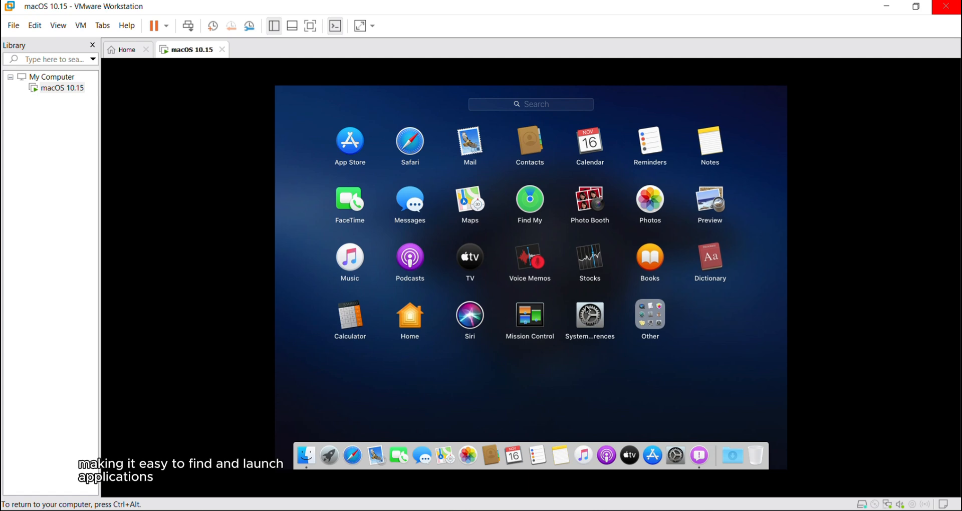
left_click(350, 143)
left_click(372, 25)
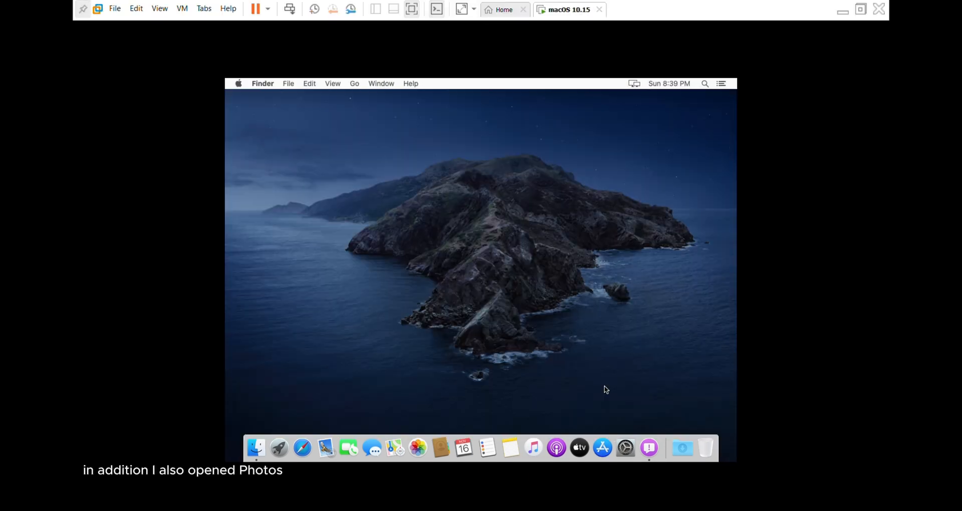
- View Photos and Music, closing each after a look, and open the Downloads folder
left_click(418, 448)
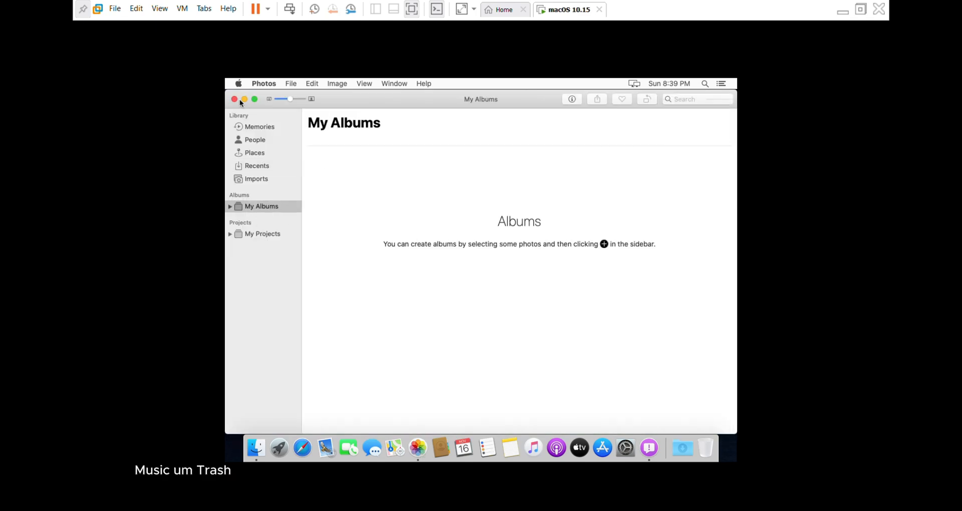
left_click(234, 99)
left_click(532, 446)
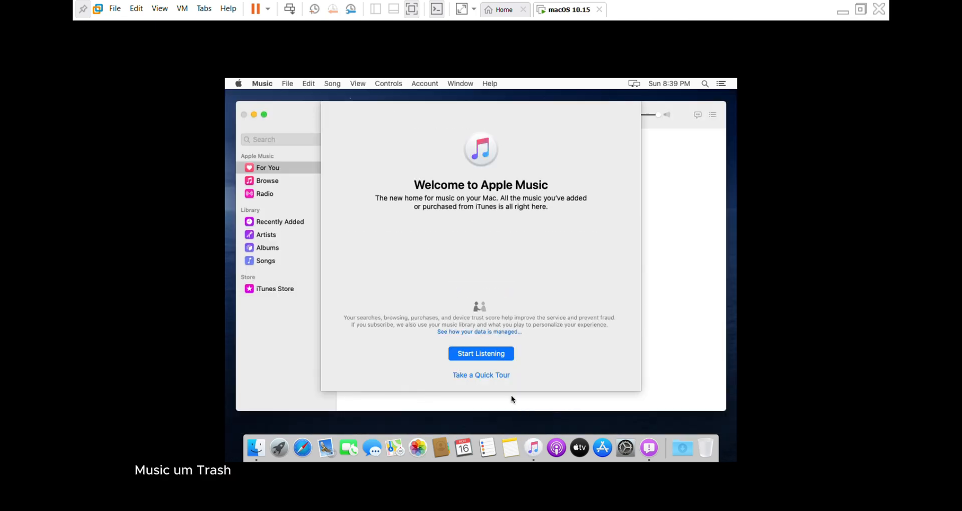
left_click(481, 354)
left_click(243, 114)
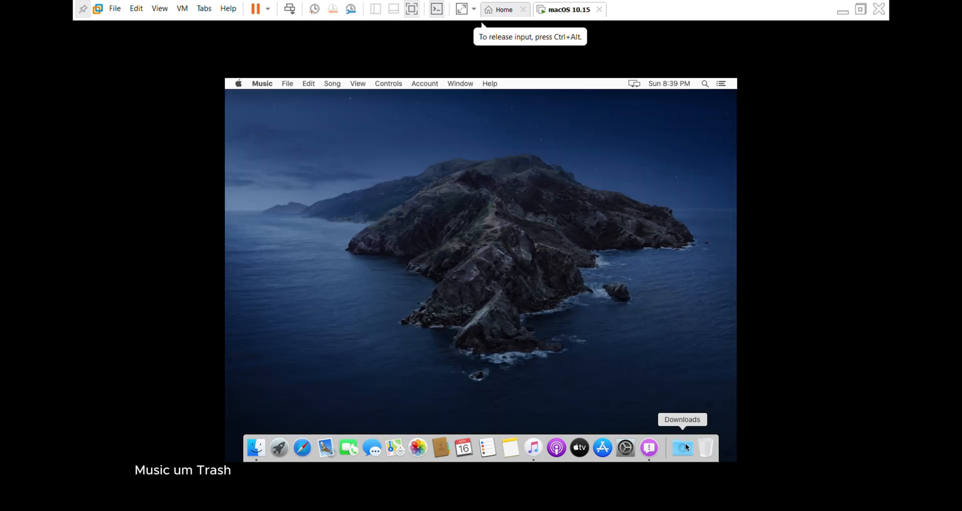
left_click(685, 446)
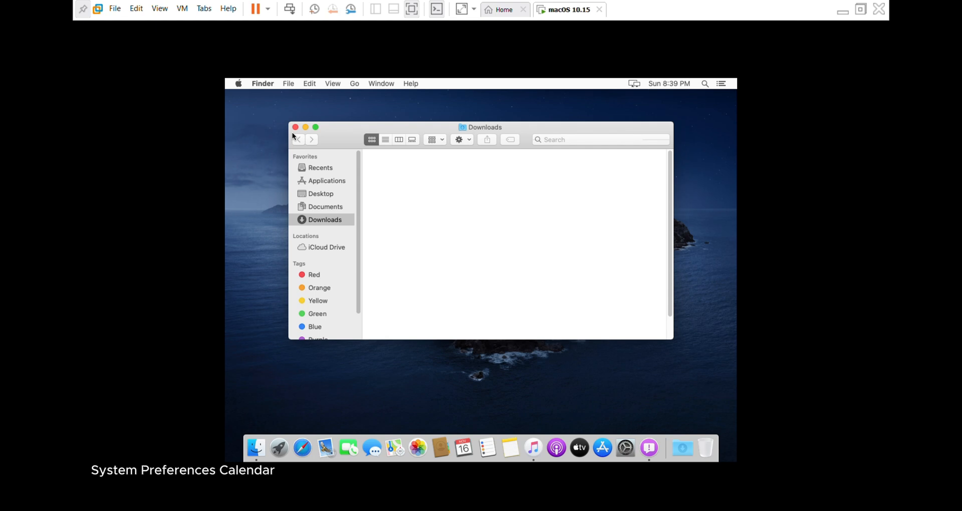
- Try the Left and Right Dock positions in System Preferences, set the position back to Bottom and quit
left_click(625, 448)
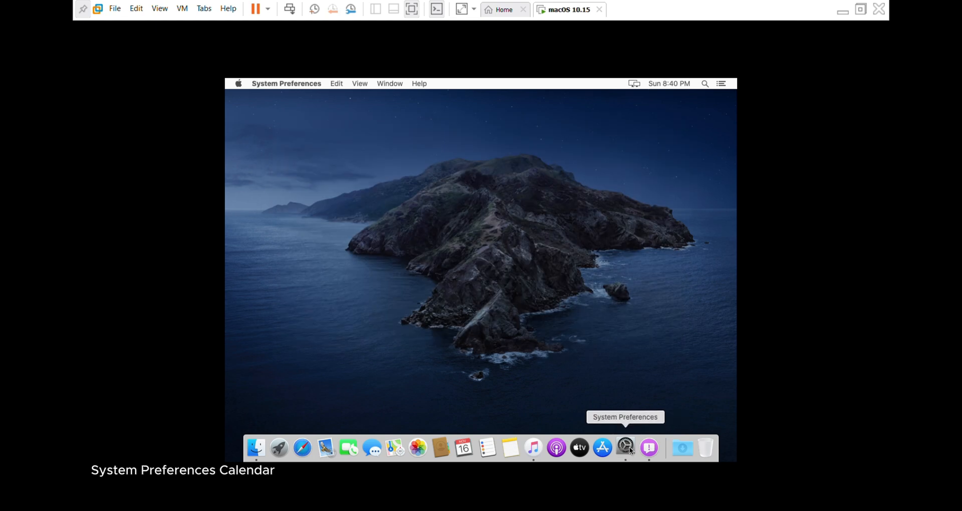
left_click(421, 214)
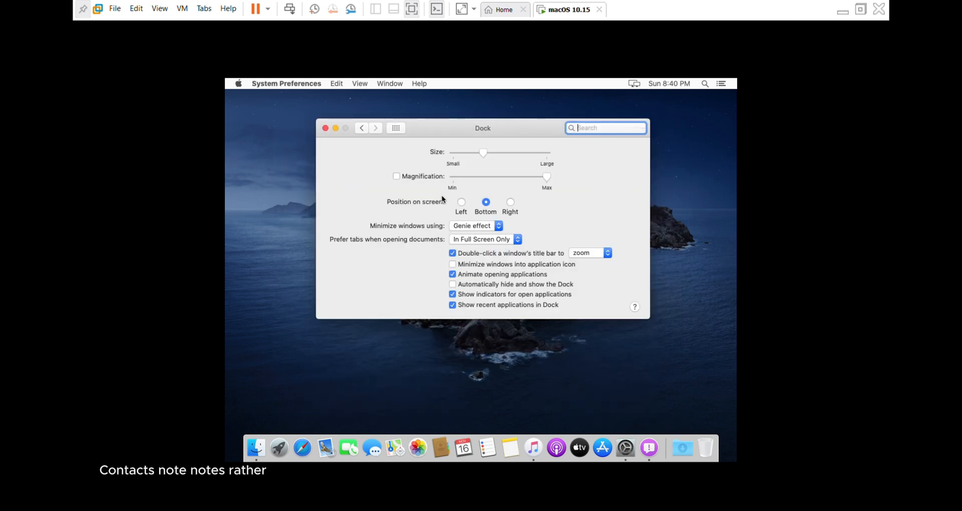
left_click(461, 202)
left_click(510, 202)
left_click(485, 202)
key("super+q")
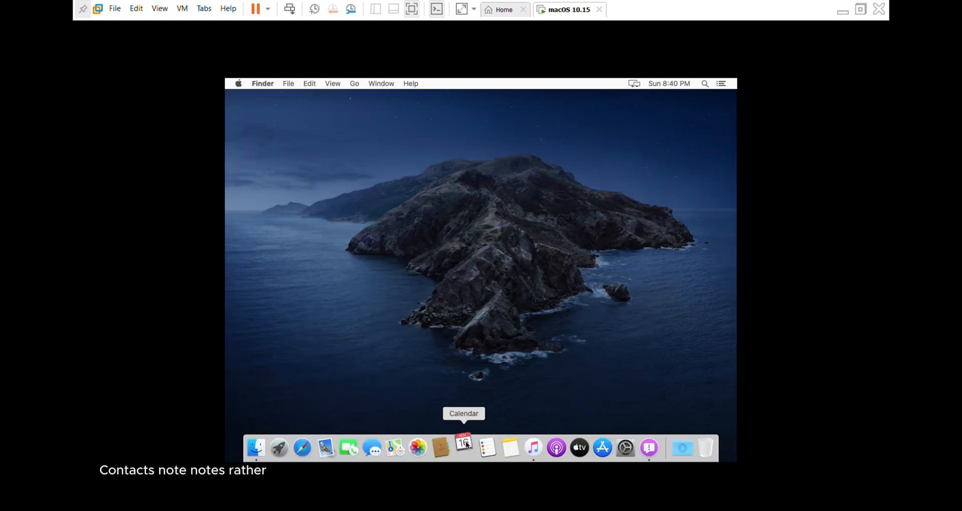
- Look at Calendar and Contacts, viewing the account owner's own contact card, and close both apps
left_click(463, 447)
left_click(257, 110)
left_click(441, 447)
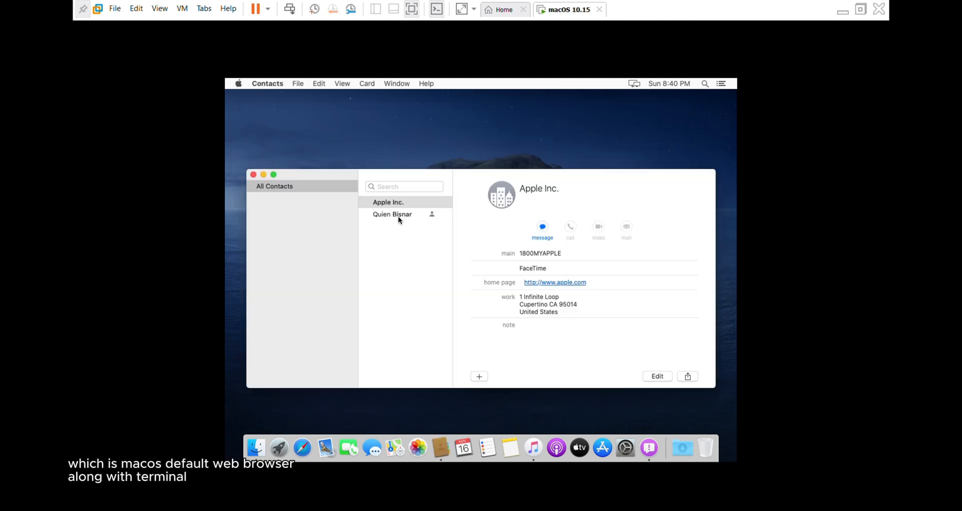
double_click(398, 216)
left_click(311, 291)
left_click(253, 174)
left_click(241, 105)
- Open Notes, continue past its welcome page and view the iCloud sign-in in System Preferences before closing it
left_click(510, 447)
left_click(481, 385)
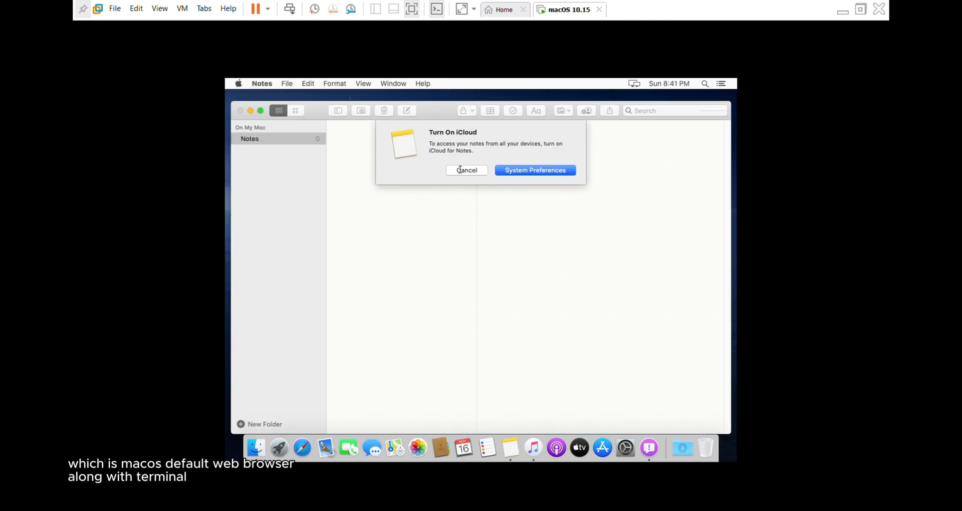
left_click(535, 170)
left_click(324, 128)
- Open Messages and skip signing in to iMessage with an Apple ID
left_click(372, 447)
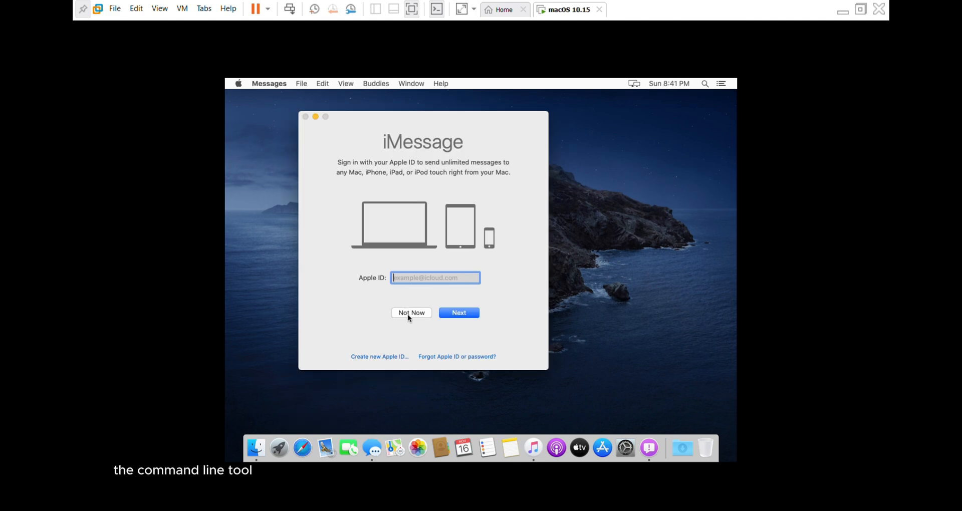
left_click(409, 314)
left_click(502, 170)
- Open Mail, select Google as the account provider and quit without adding an account, and briefly view Safari
left_click(327, 450)
left_click(440, 219)
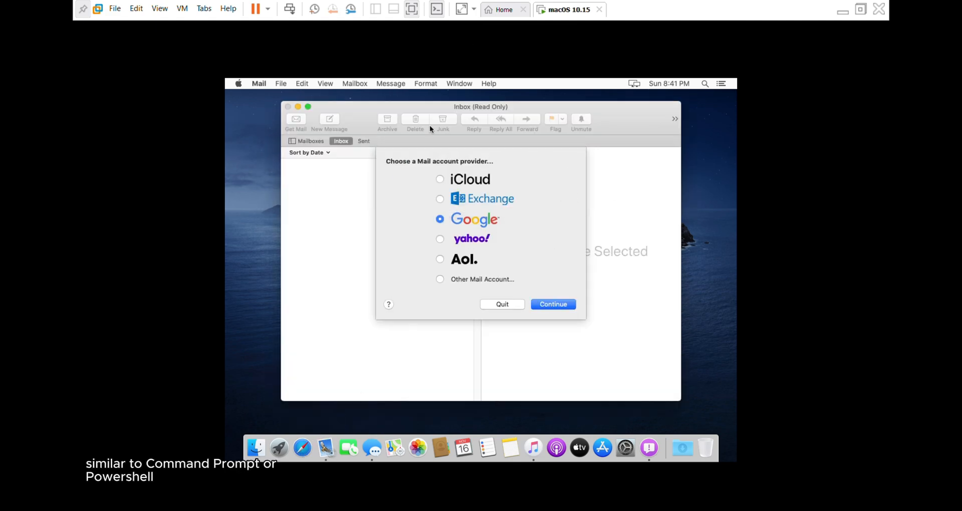
left_click(502, 304)
left_click(305, 116)
left_click(302, 448)
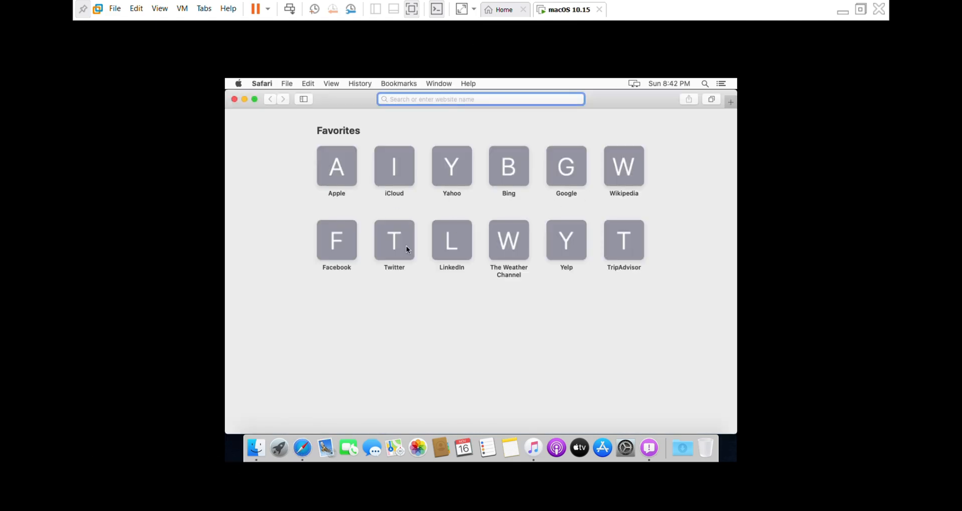
left_click(234, 98)
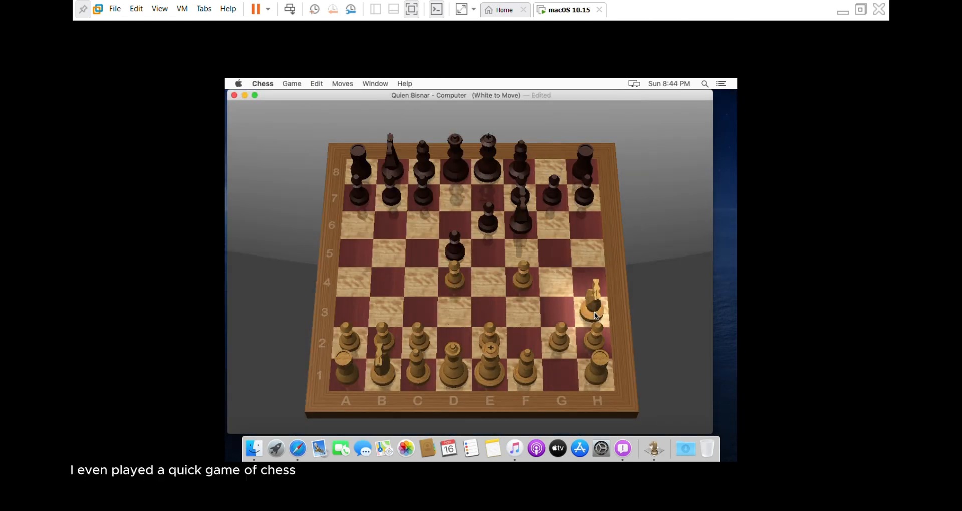
- Continue the Chess game as White, moving a knight to b3, a pawn to h3, a rook to g2 and the king to d2
left_click_drag(455, 282, 421, 253)
left_click_drag(523, 313, 454, 282)
left_click_drag(454, 281, 386, 312)
left_click_drag(489, 373, 454, 343)
left_click_drag(594, 342, 592, 311)
left_click_drag(596, 374, 595, 343)
left_click_drag(453, 342, 454, 373)
left_click_drag(595, 343, 561, 339)
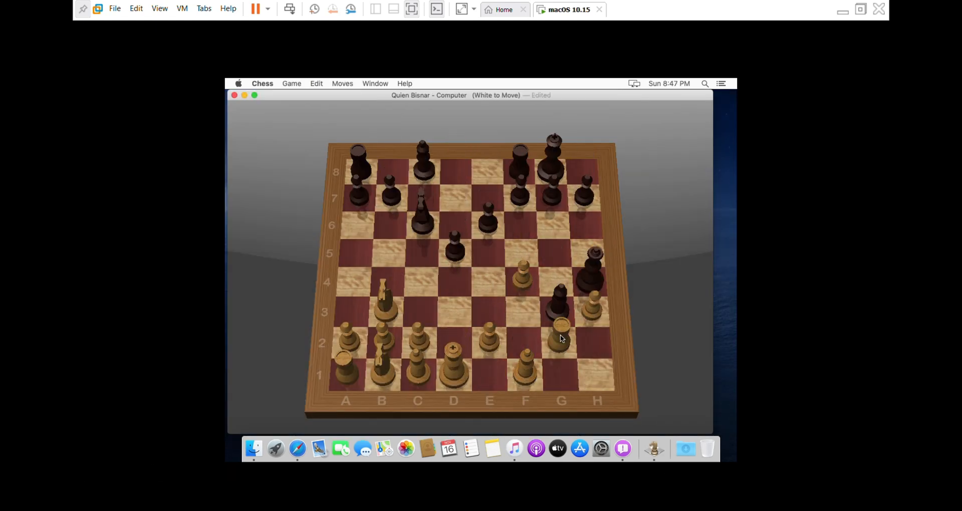
left_click_drag(453, 371, 454, 343)
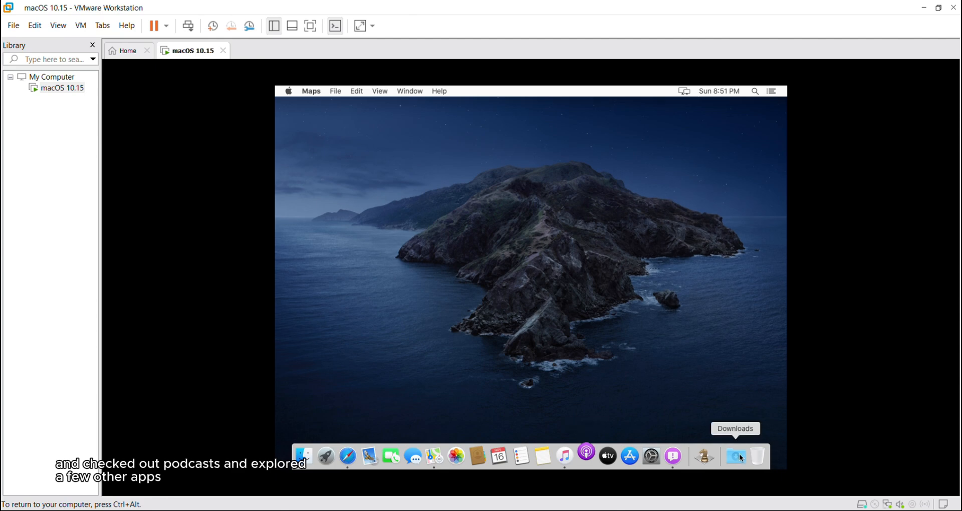
- Examine the Safari menus, the display and notification items of the macOS menu bar, and the Podcasts menus
left_click(256, 84)
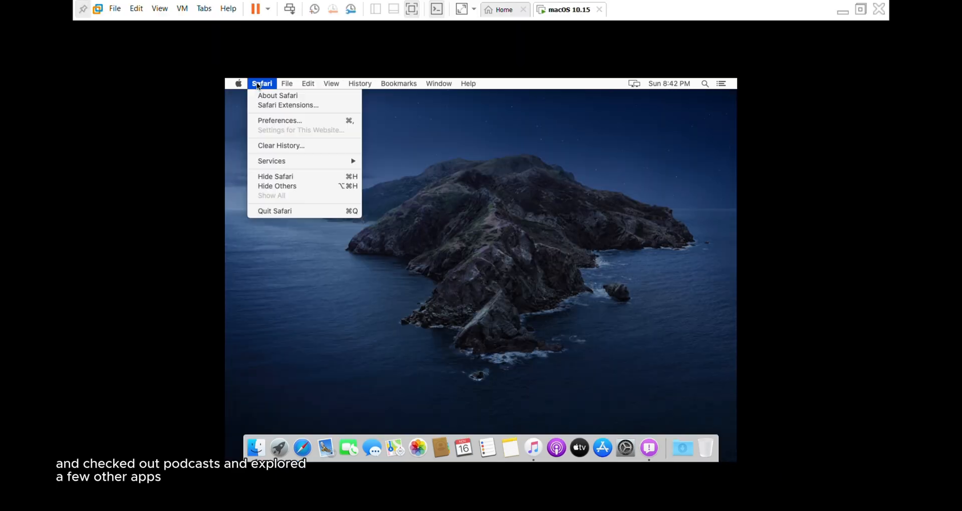
left_click(344, 94)
left_click(358, 83)
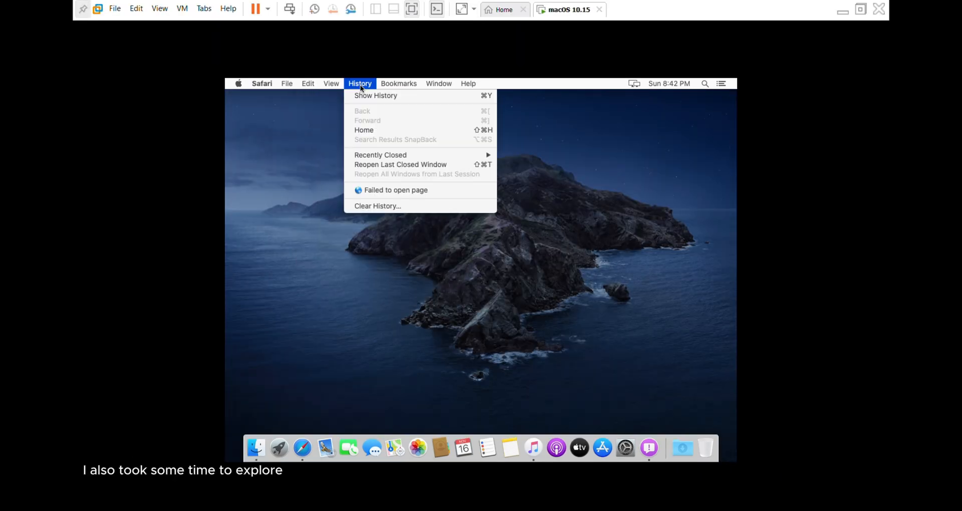
left_click(360, 84)
left_click(439, 83)
mouse_move(457, 145)
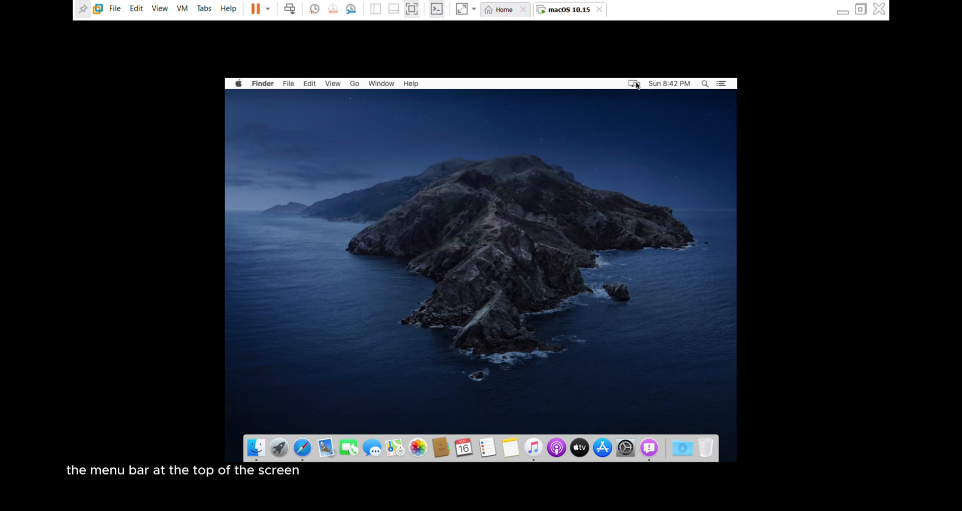
left_click(634, 84)
left_click(722, 84)
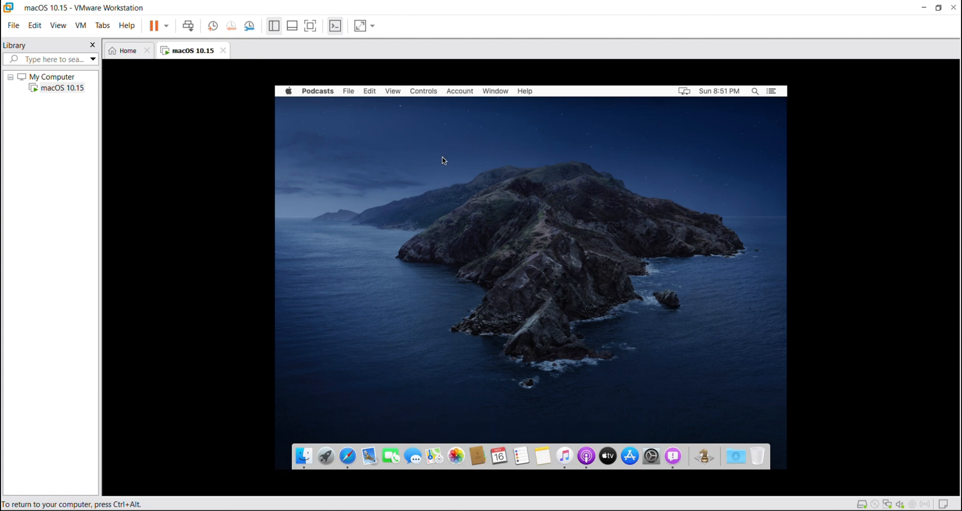
left_click(421, 92)
mouse_move(495, 93)
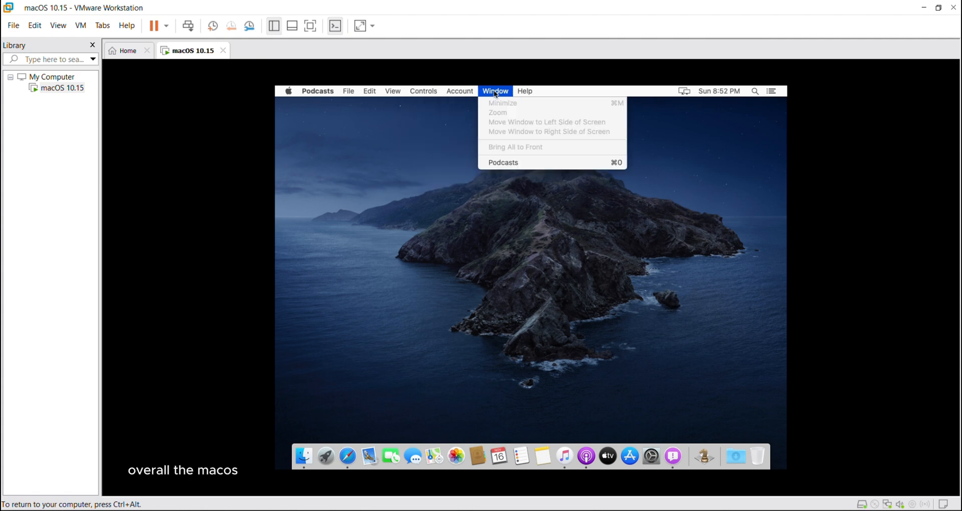
- Search Launchpad for "n" and "t", open Terminal from the results, close its window and return to Launchpad
left_click(326, 456)
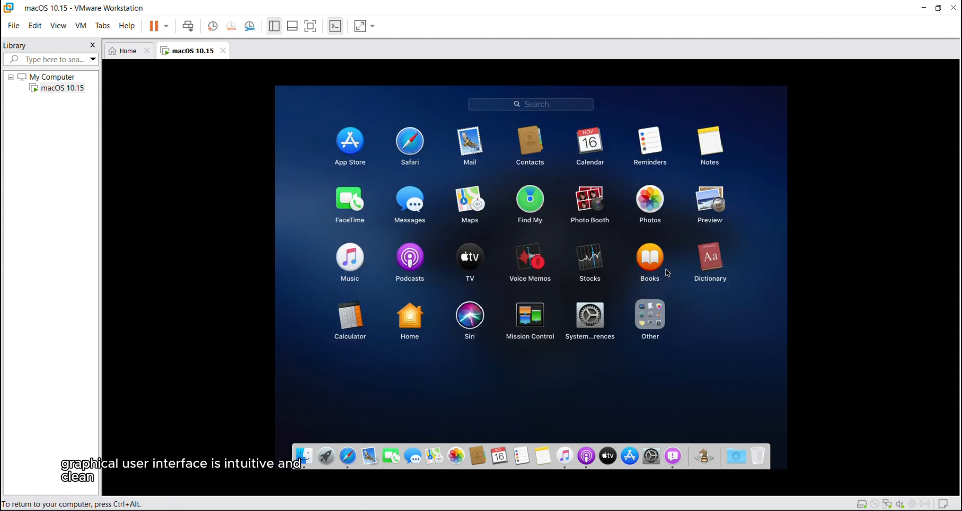
type("n")
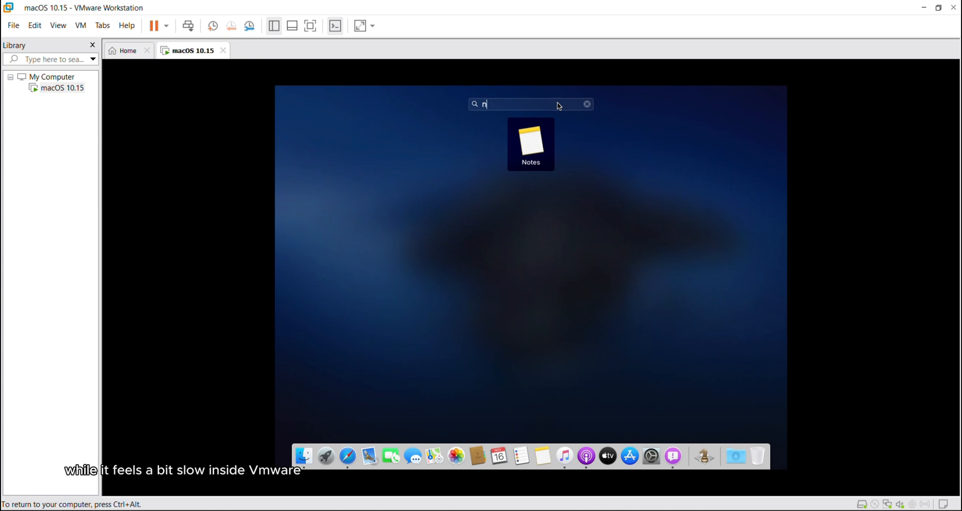
key("BackSpace")
type("t")
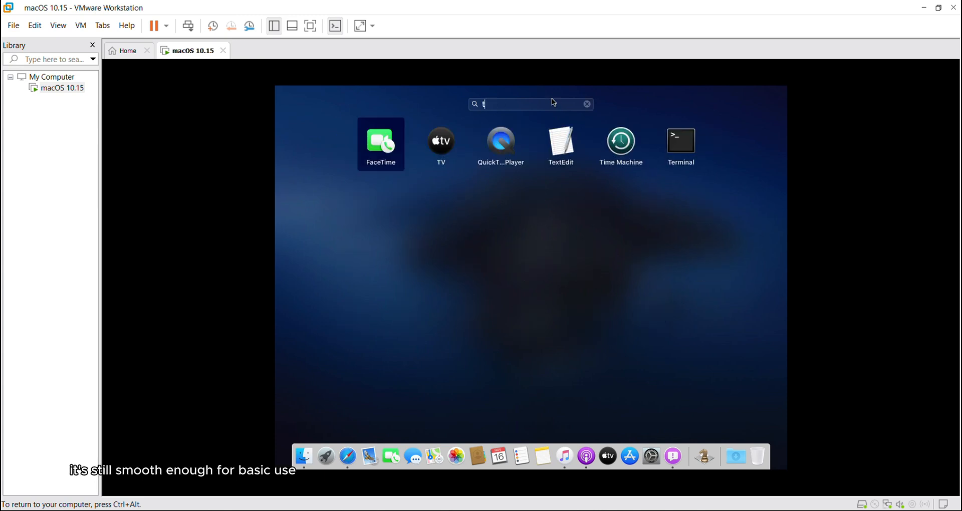
left_click(684, 152)
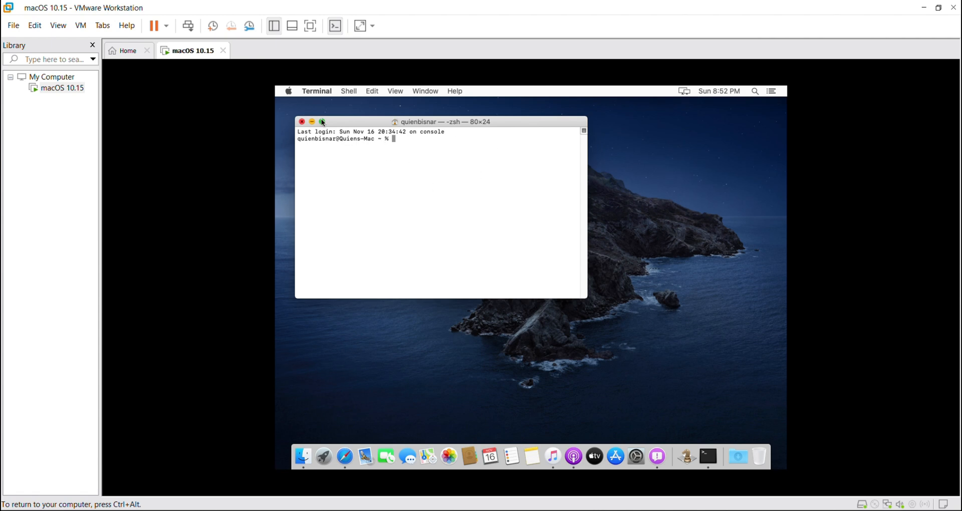
left_click(301, 122)
left_click(324, 457)
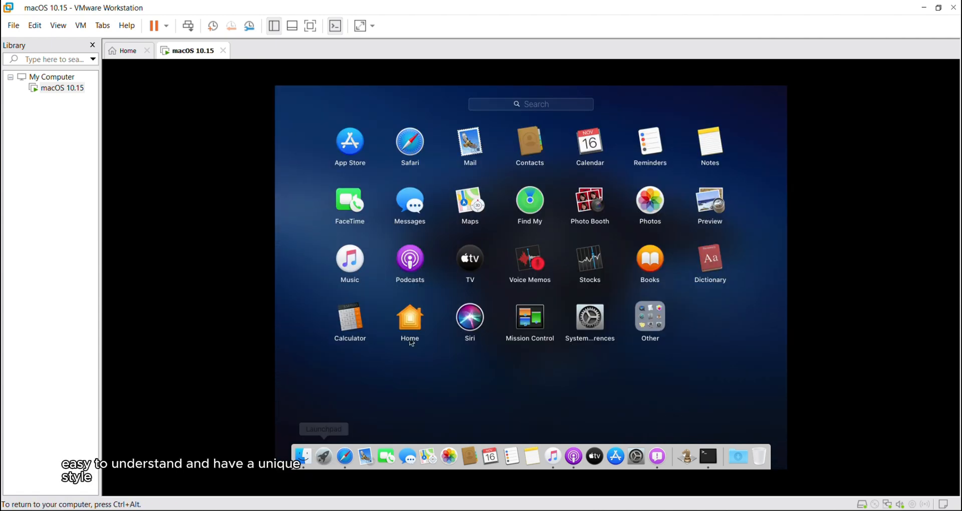
- Open Preview from Launchpad and briefly show and hide Notification Center
left_click(711, 203)
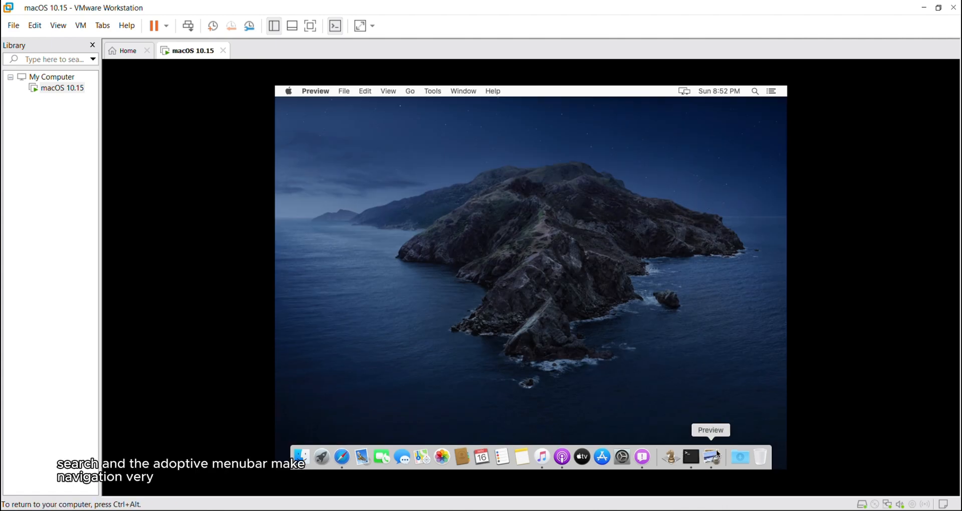
left_click(771, 92)
left_click(771, 92)
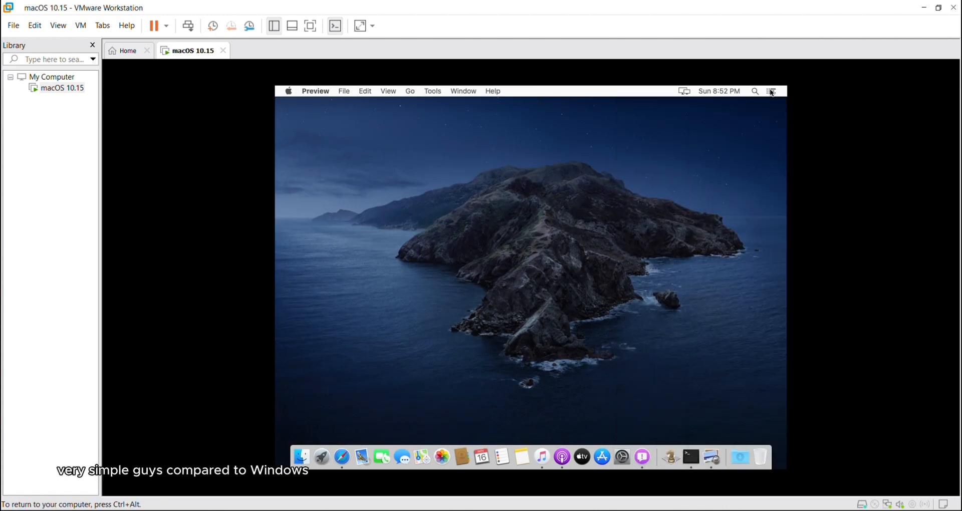
- Launch Siri from Launchpad, enable Ask Siri in English (United States), decline sharing audio recordings and dismiss the Siri notification
left_click(317, 459)
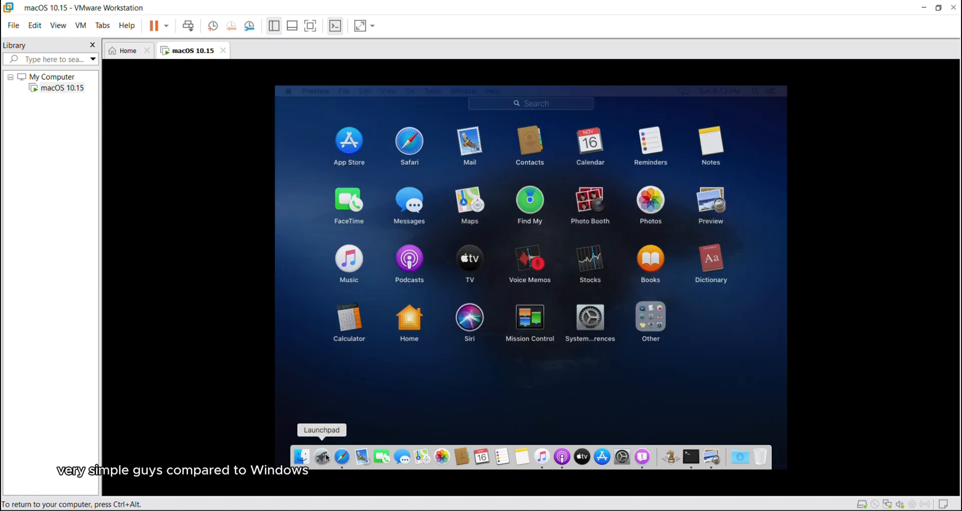
left_click(315, 460)
left_click(316, 460)
left_click(469, 316)
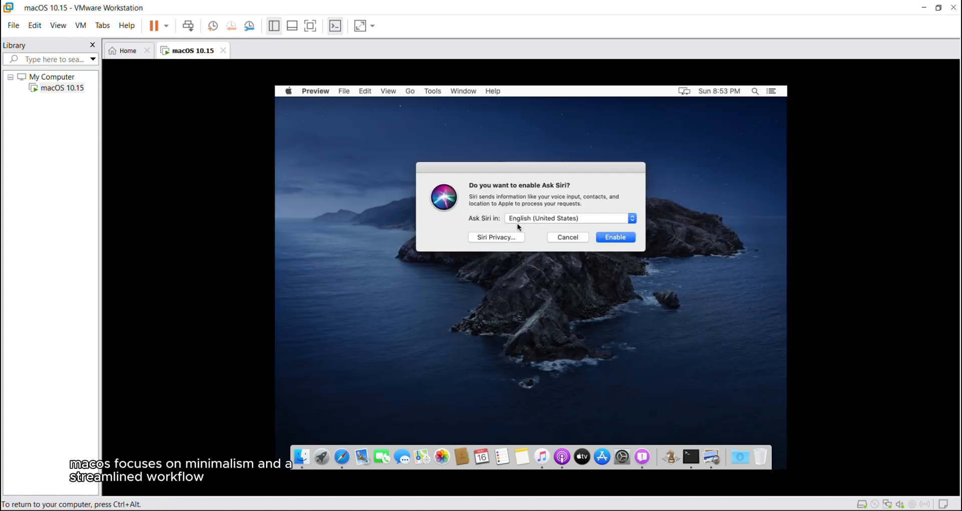
left_click(583, 237)
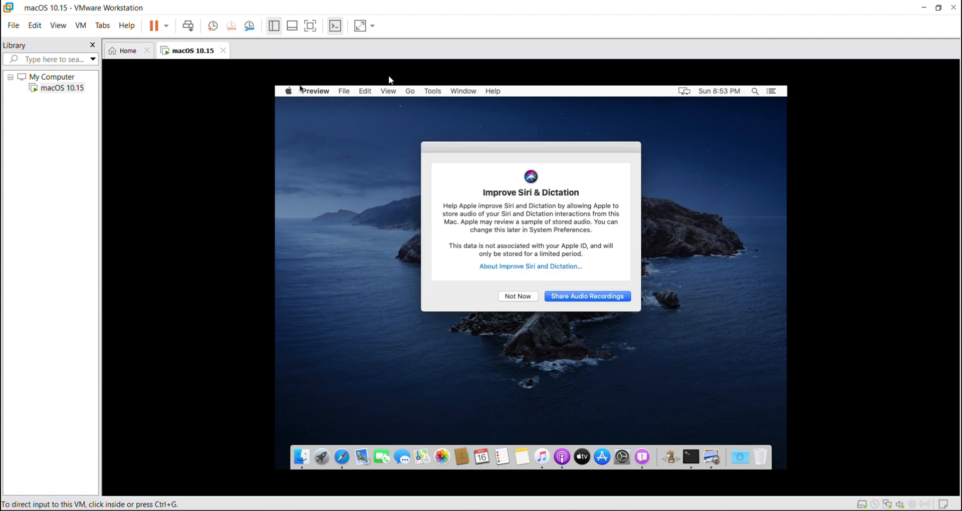
left_click(513, 294)
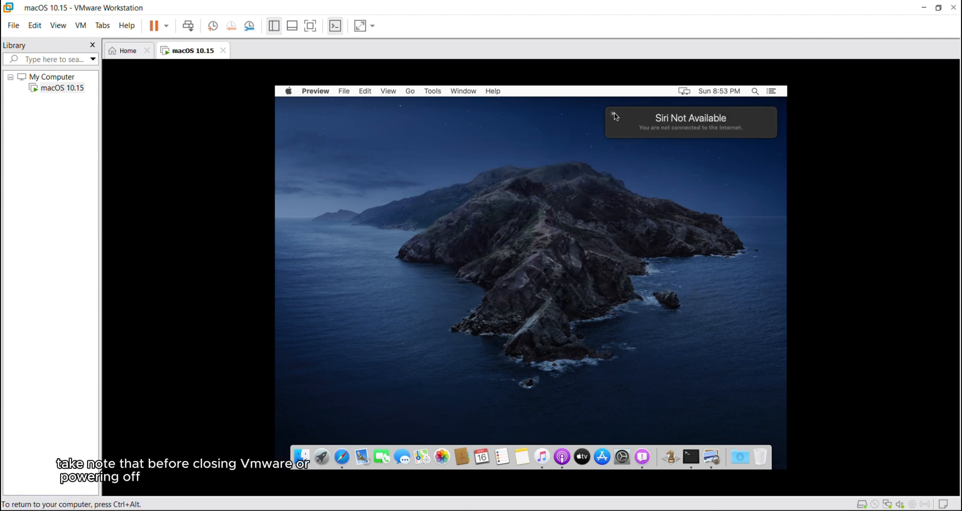
left_click(614, 115)
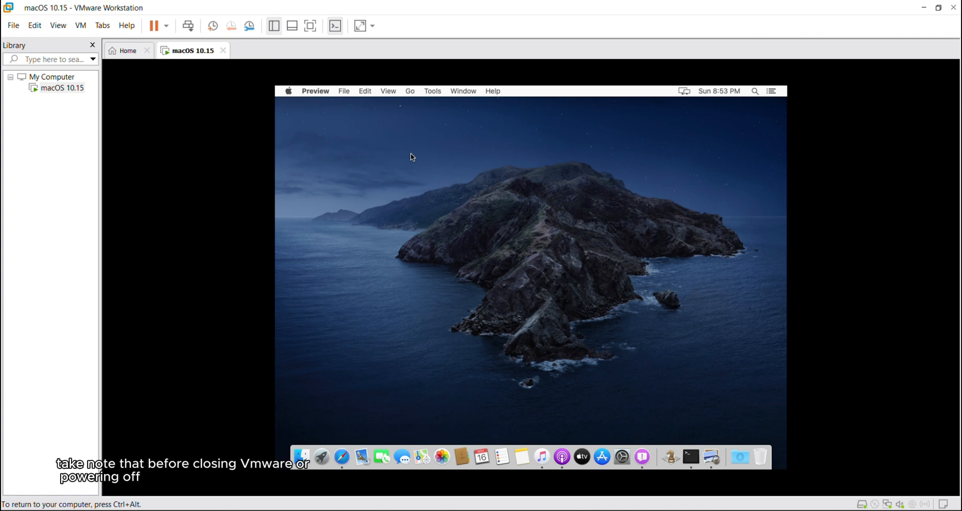
- Shut down the guest operating system of the macOS 10.15 virtual machine and confirm the shutdown
right_click(197, 54)
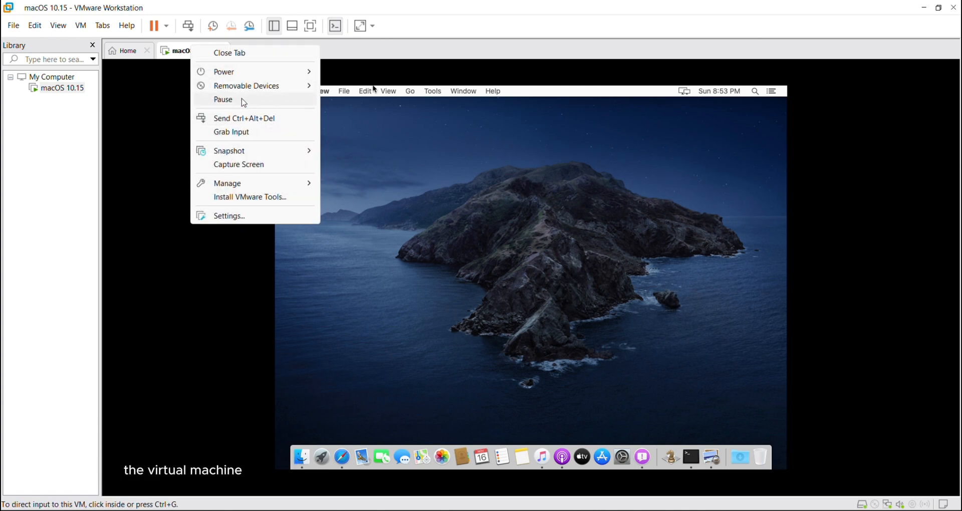
mouse_move(263, 73)
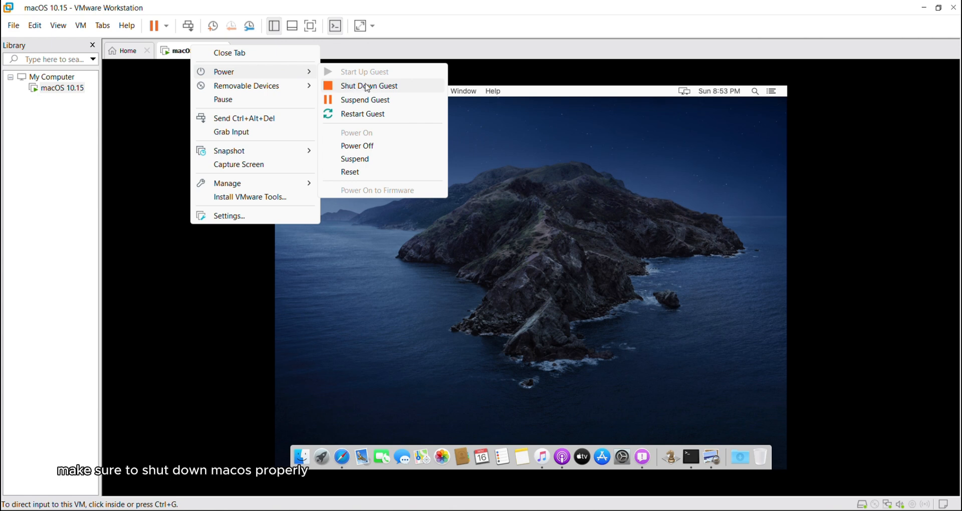
left_click(386, 91)
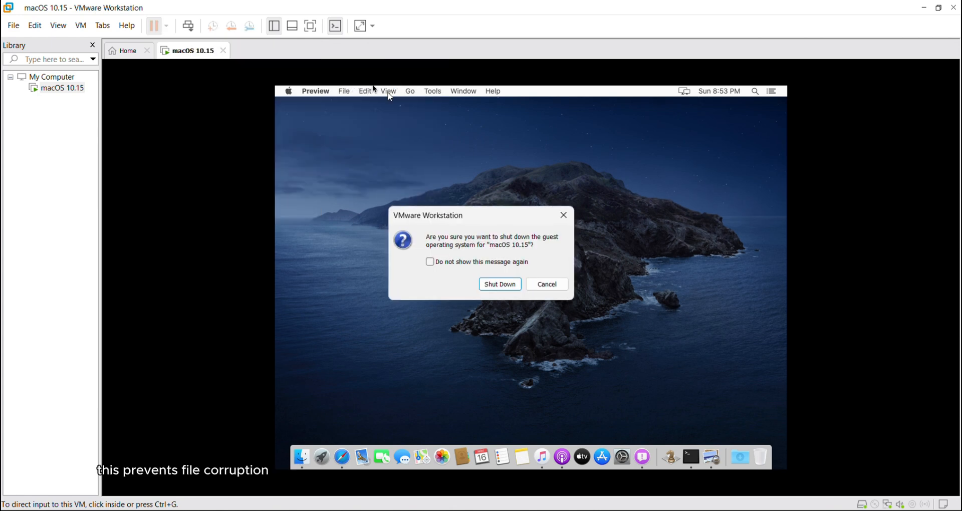
left_click(501, 284)
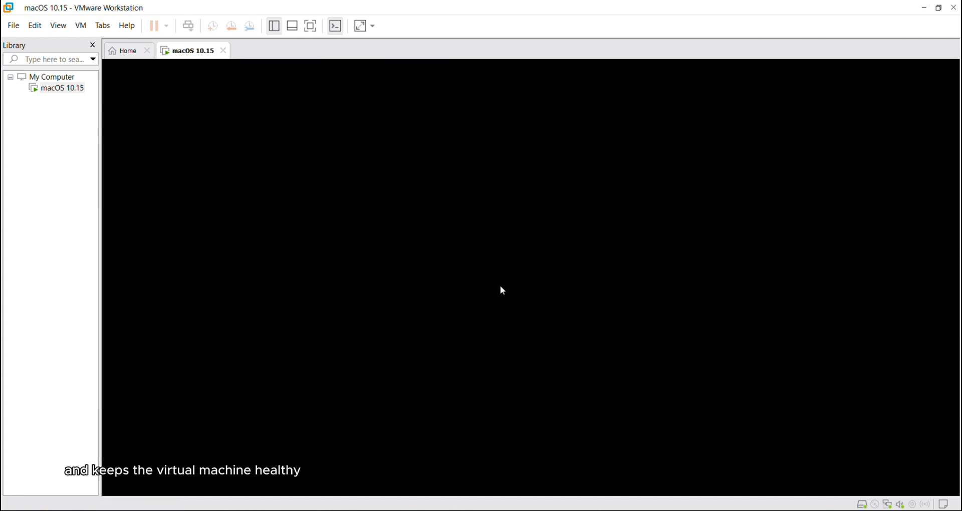